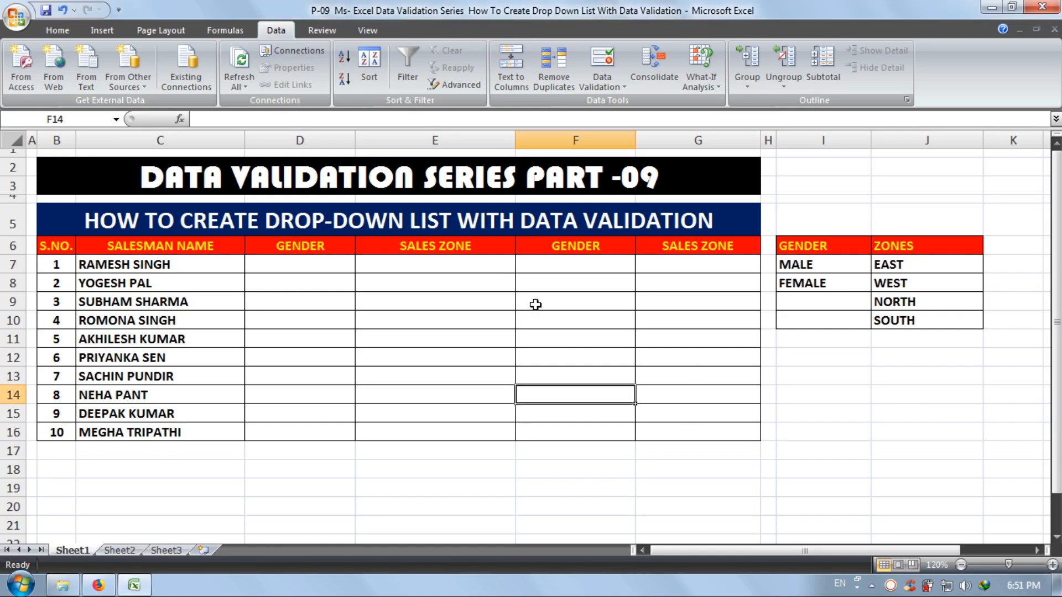
- Examine the sheet title, the salesman list and the Gender and Sales Zone column headings
{"action": "left_click", "coordinate": [158, 220]}
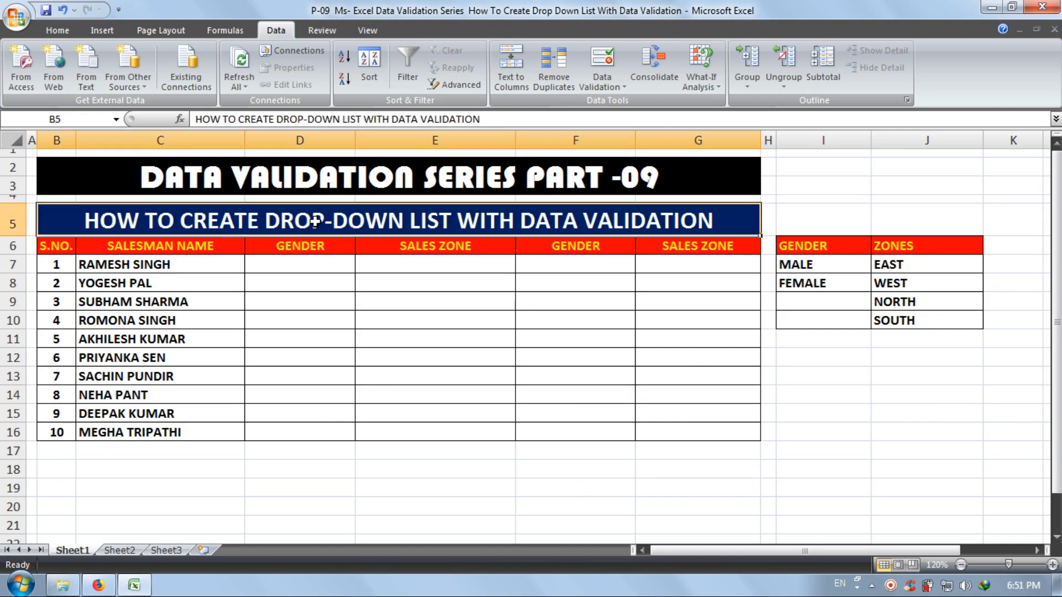
{"action": "left_click", "coordinate": [660, 334]}
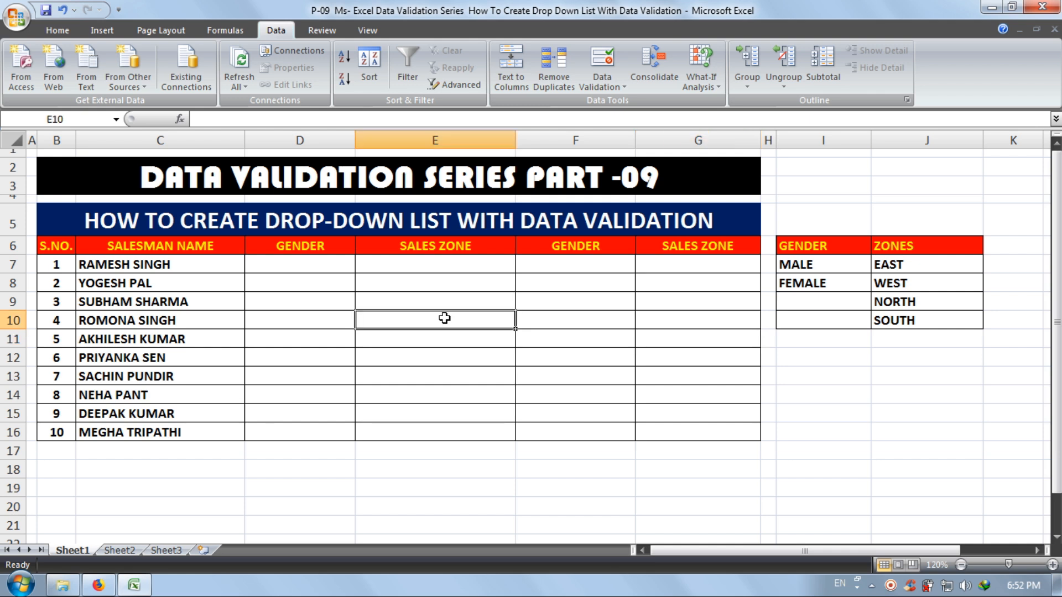
{"action": "left_click", "coordinate": [144, 232]}
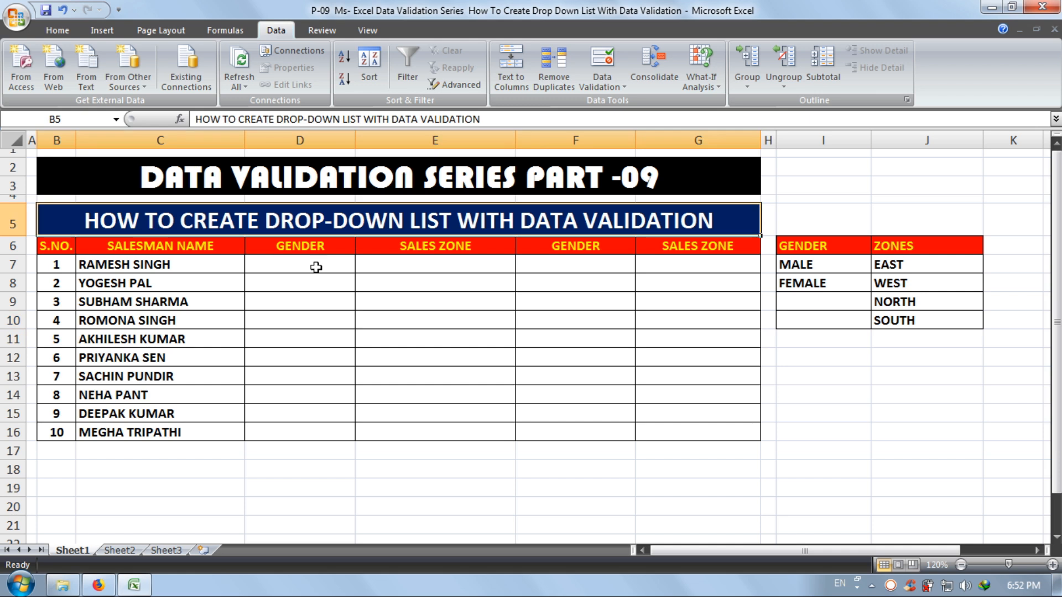
{"action": "left_click", "coordinate": [573, 436]}
{"action": "left_click_drag", "start_coordinate": [189, 253], "coordinate": [191, 437]}
{"action": "left_click_drag", "start_coordinate": [58, 248], "coordinate": [61, 433]}
{"action": "left_click", "coordinate": [59, 433]}
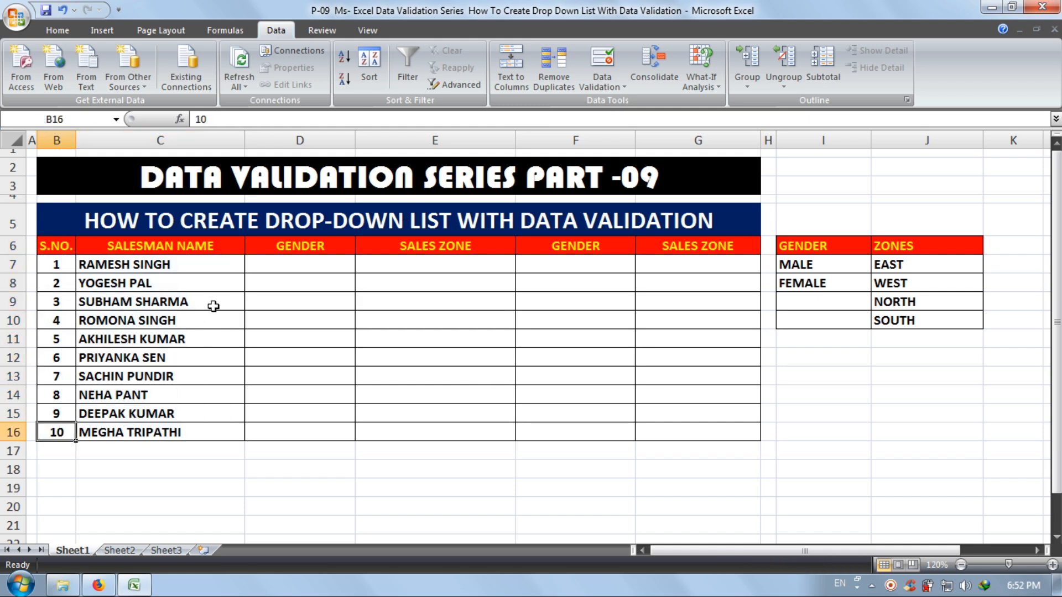
{"action": "left_click", "coordinate": [180, 303]}
{"action": "left_click", "coordinate": [177, 321]}
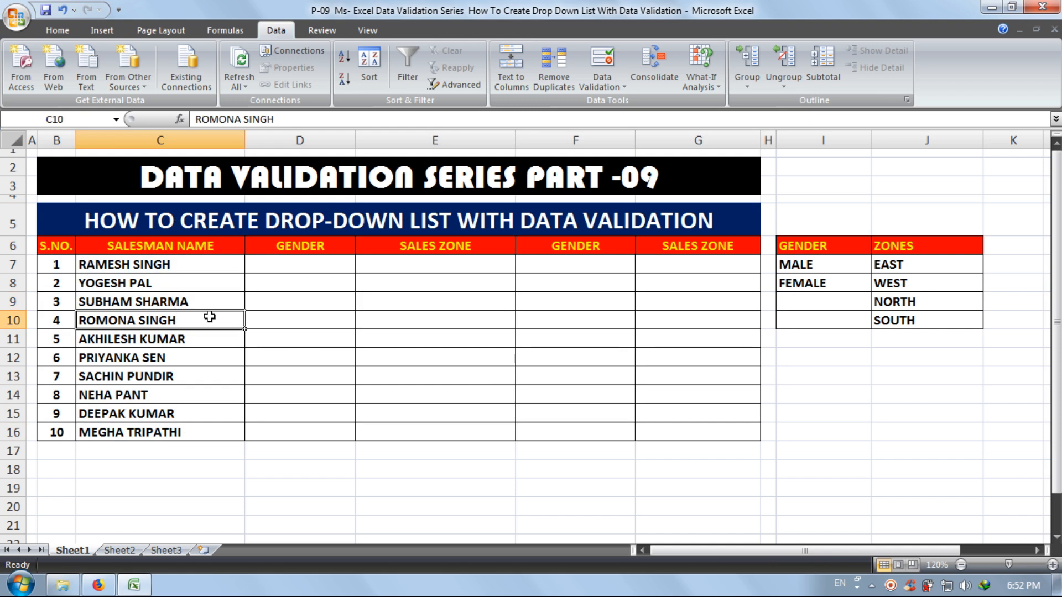
{"action": "left_click", "coordinate": [314, 247]}
{"action": "left_click", "coordinate": [444, 250]}
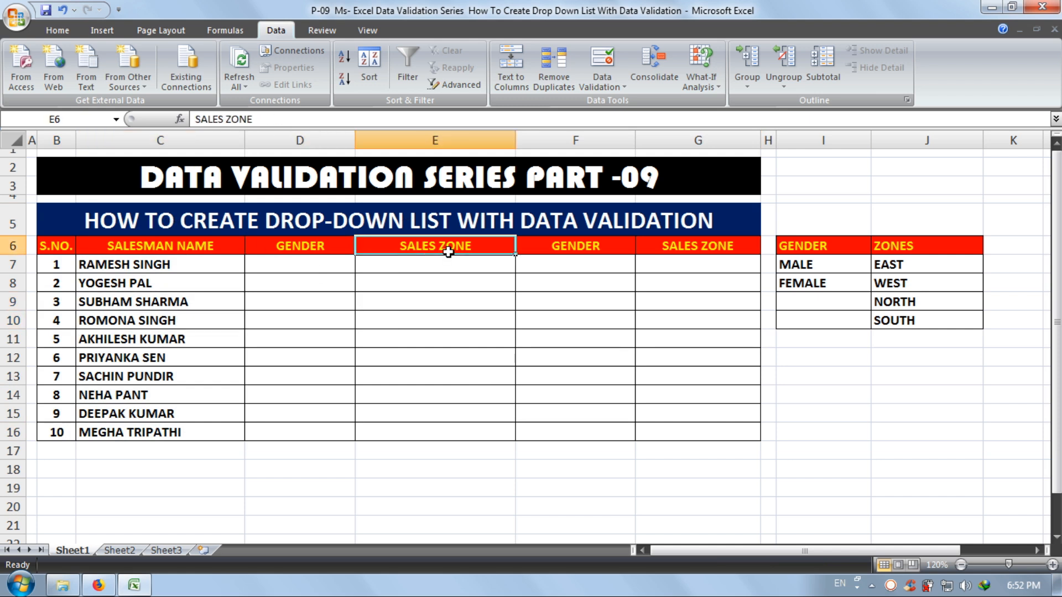
{"action": "left_click", "coordinate": [582, 247]}
{"action": "left_click", "coordinate": [690, 251]}
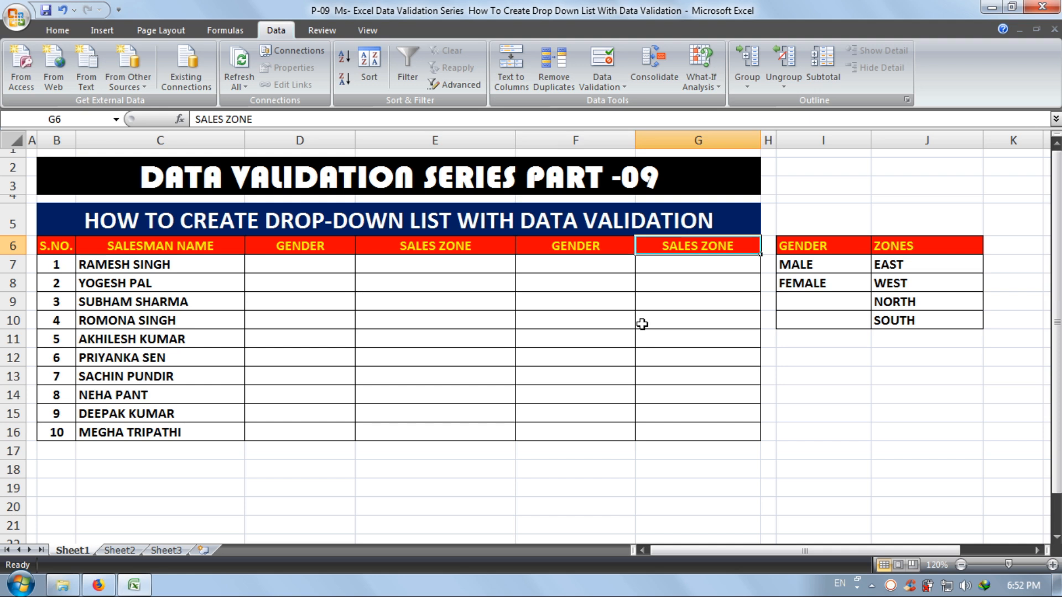
- Apply List data validation to the first Gender column, D7:D16, with the source =$I$7:$I$8
{"action": "left_click", "coordinate": [333, 271]}
{"action": "left_click_drag", "start_coordinate": [332, 272], "coordinate": [323, 435]}
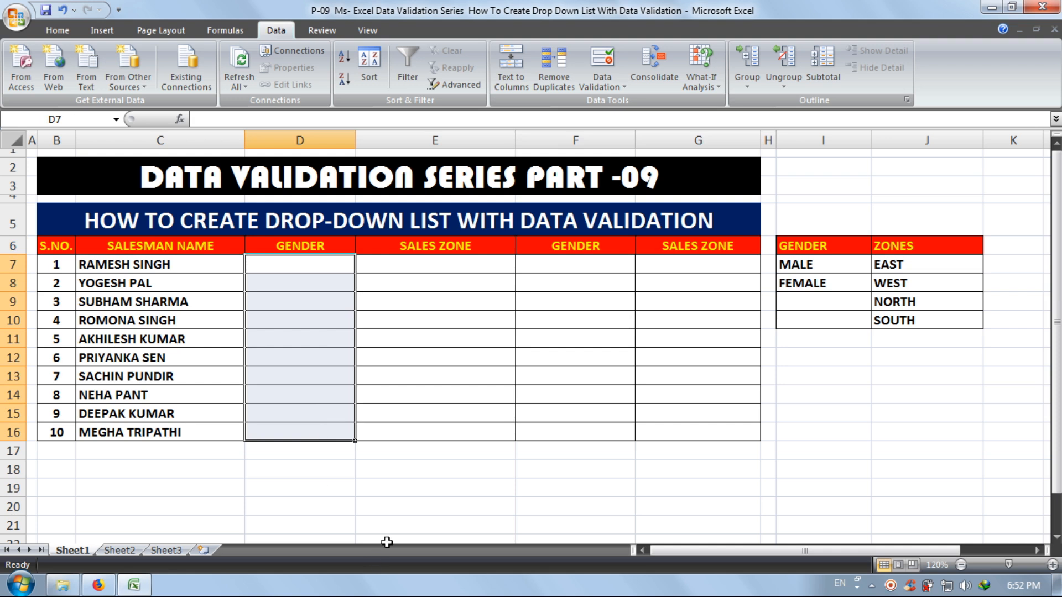
{"action": "left_click", "coordinate": [589, 55]}
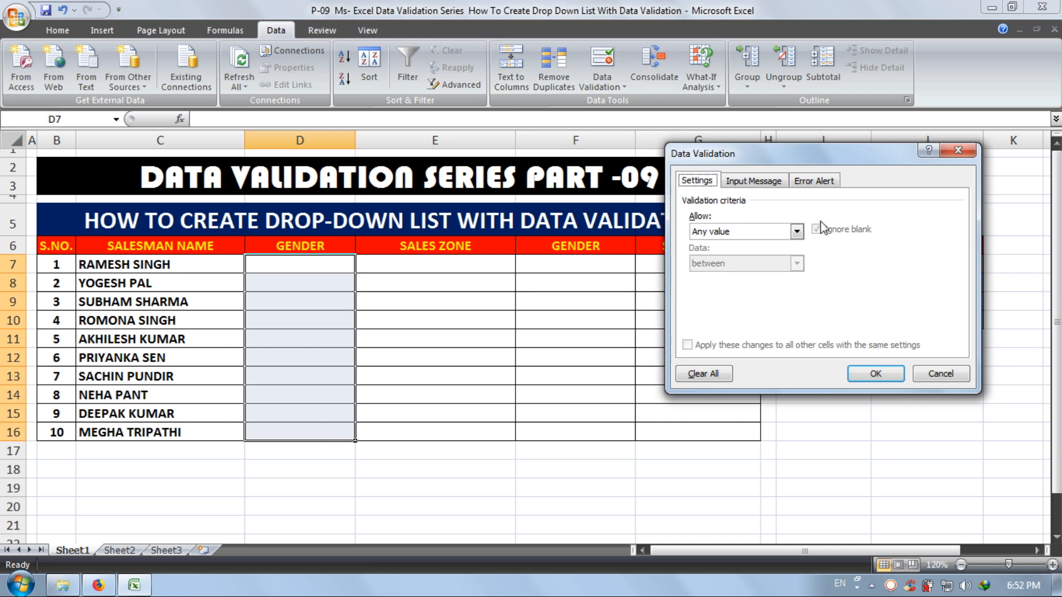
{"action": "left_click", "coordinate": [768, 233]}
{"action": "left_click", "coordinate": [729, 274]}
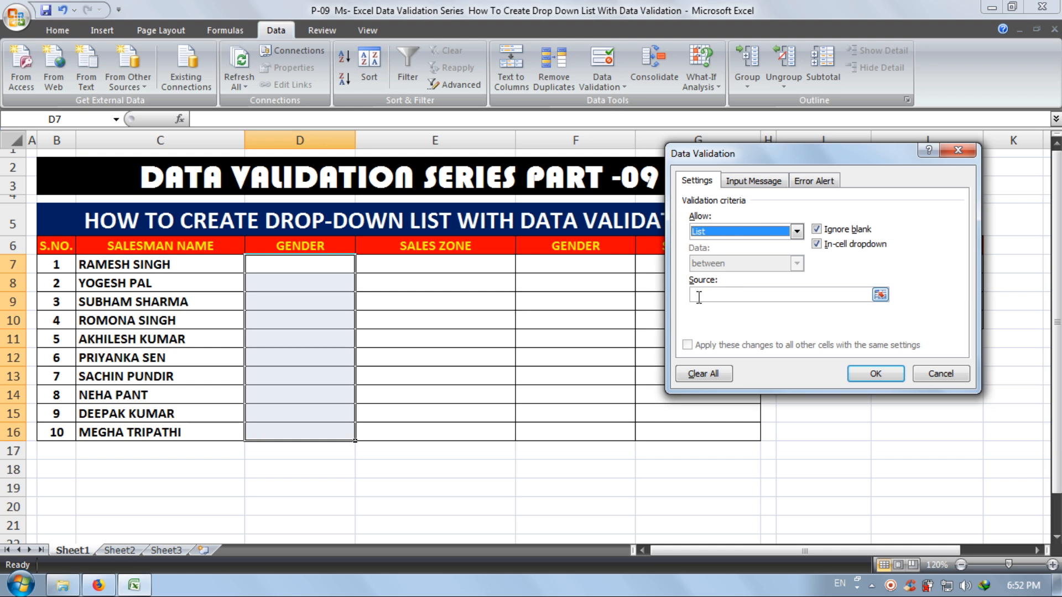
{"action": "left_click", "coordinate": [725, 295]}
{"action": "left_click_drag", "start_coordinate": [790, 152], "coordinate": [502, 282]}
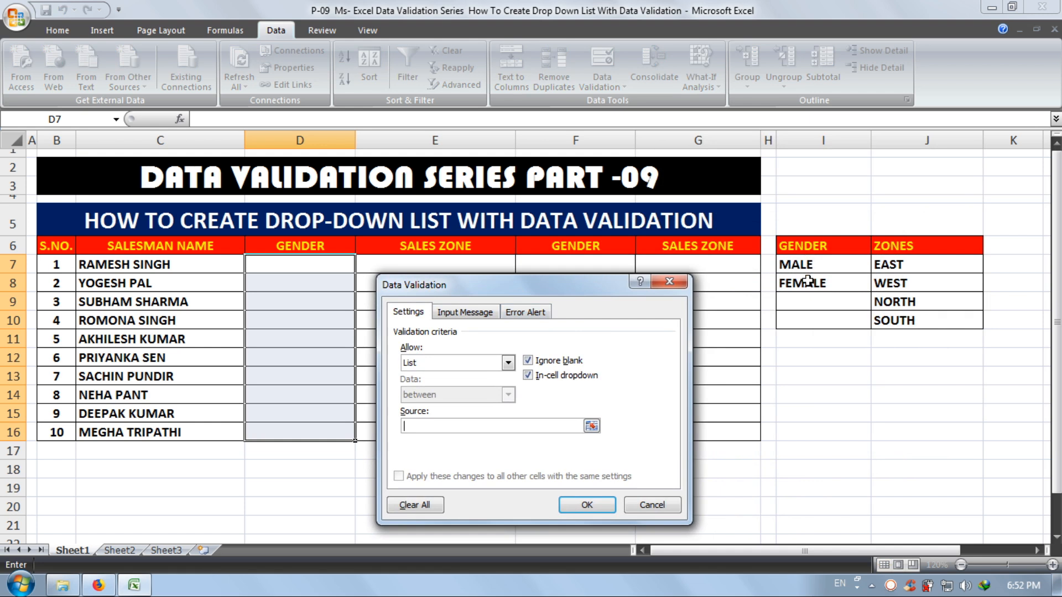
{"action": "left_click_drag", "start_coordinate": [809, 265], "coordinate": [811, 282]}
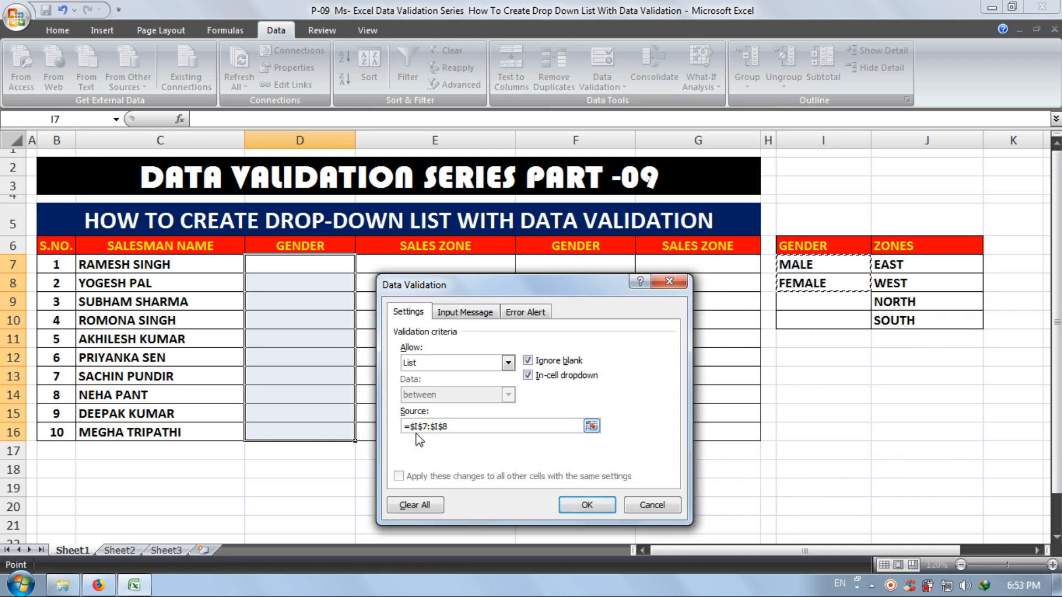
{"action": "left_click", "coordinate": [586, 509]}
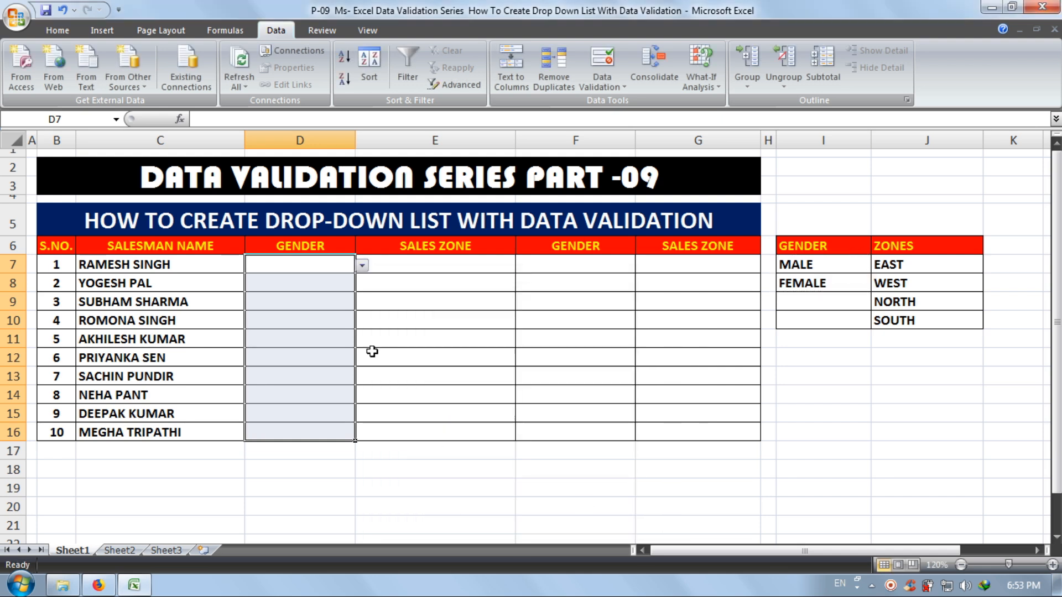
- Choose MALE from the in-cell list for the first three salesmen, cells D7 to D9
{"action": "left_click", "coordinate": [362, 267]}
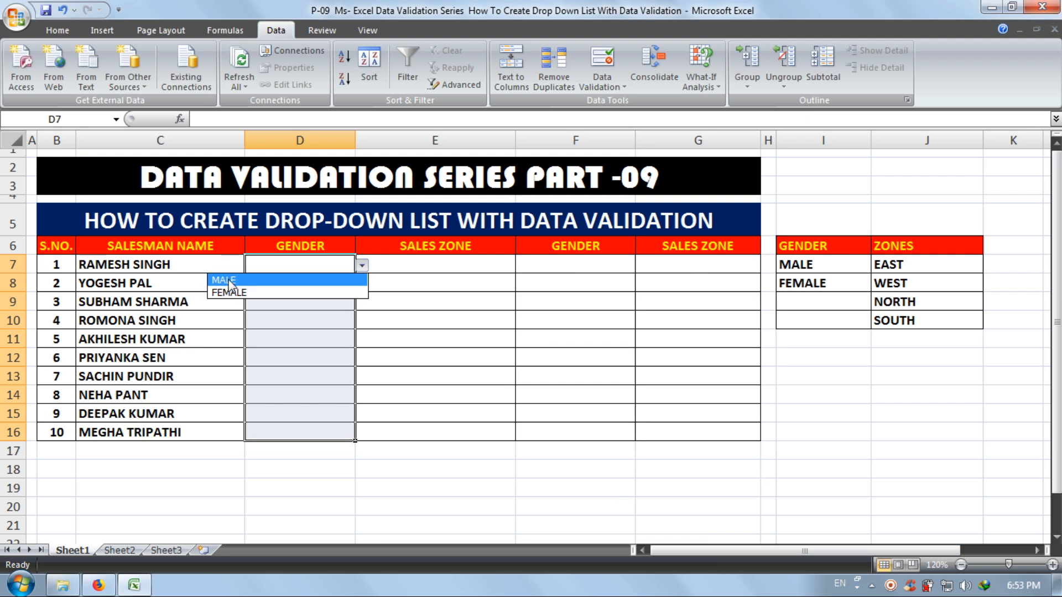
{"action": "left_click", "coordinate": [264, 282]}
{"action": "left_click", "coordinate": [283, 291]}
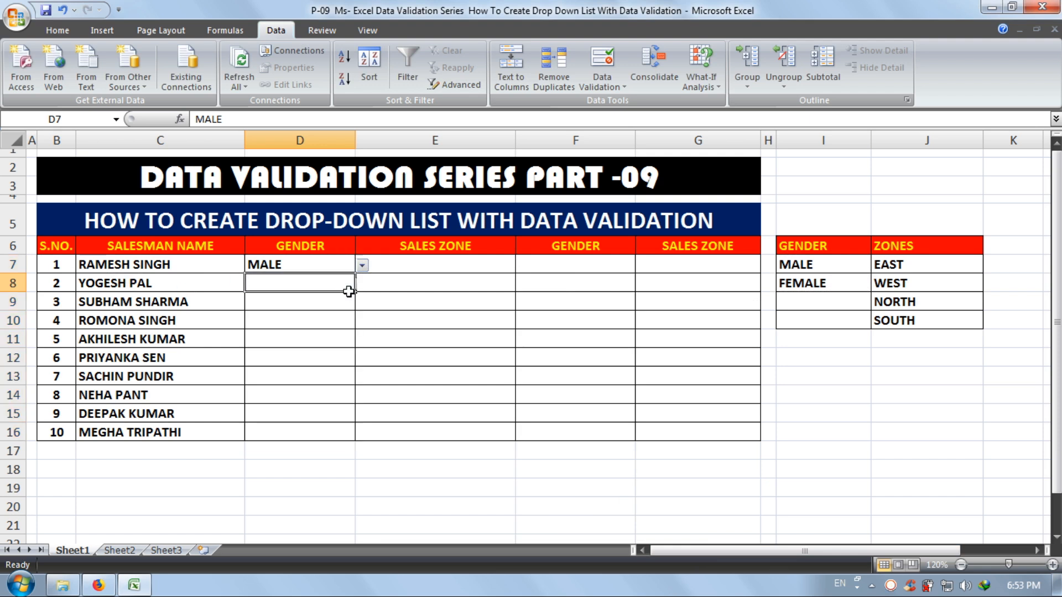
{"action": "left_click", "coordinate": [362, 284]}
{"action": "left_click", "coordinate": [313, 301]}
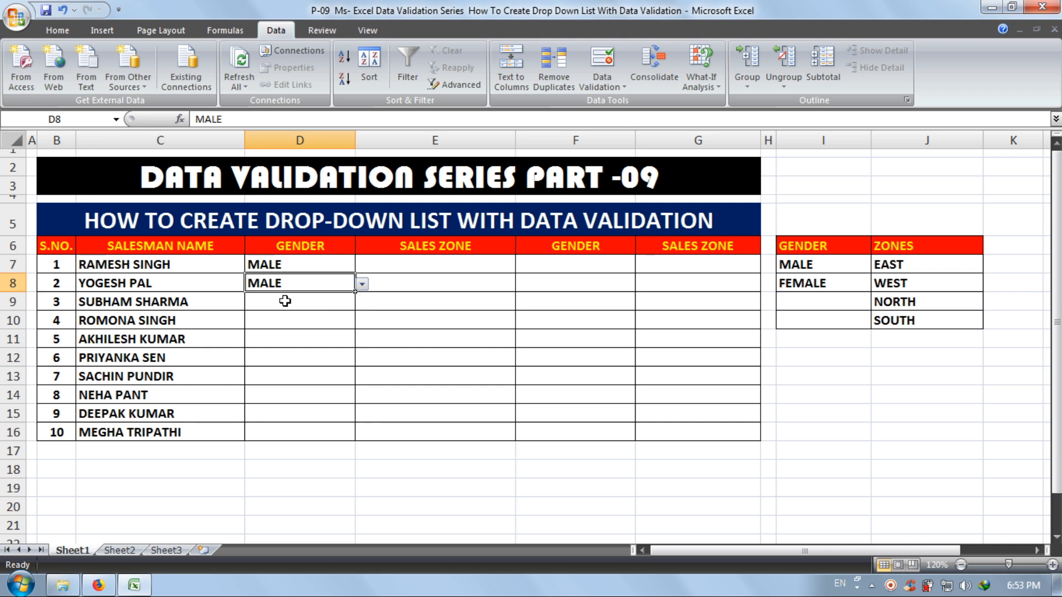
{"action": "left_click", "coordinate": [352, 304]}
{"action": "left_click", "coordinate": [363, 303]}
{"action": "left_click", "coordinate": [337, 313]}
- Choose FEMALE in D10 and MALE in D11 from the gender drop-down lists
{"action": "left_click", "coordinate": [186, 322]}
{"action": "left_click", "coordinate": [299, 324]}
{"action": "left_click", "coordinate": [361, 321]}
{"action": "left_click", "coordinate": [327, 348]}
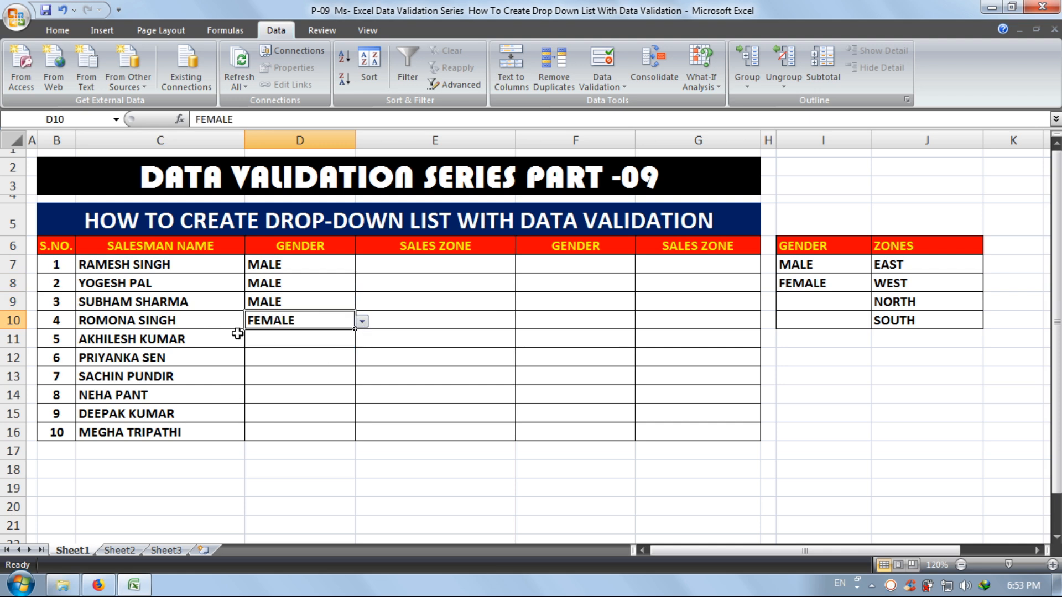
{"action": "left_click", "coordinate": [207, 339]}
{"action": "left_click", "coordinate": [354, 343]}
{"action": "left_click", "coordinate": [362, 340]}
{"action": "left_click", "coordinate": [313, 352]}
- Choose FEMALE in D12 and MALE in D13 from the gender drop-down lists
{"action": "left_click", "coordinate": [209, 357]}
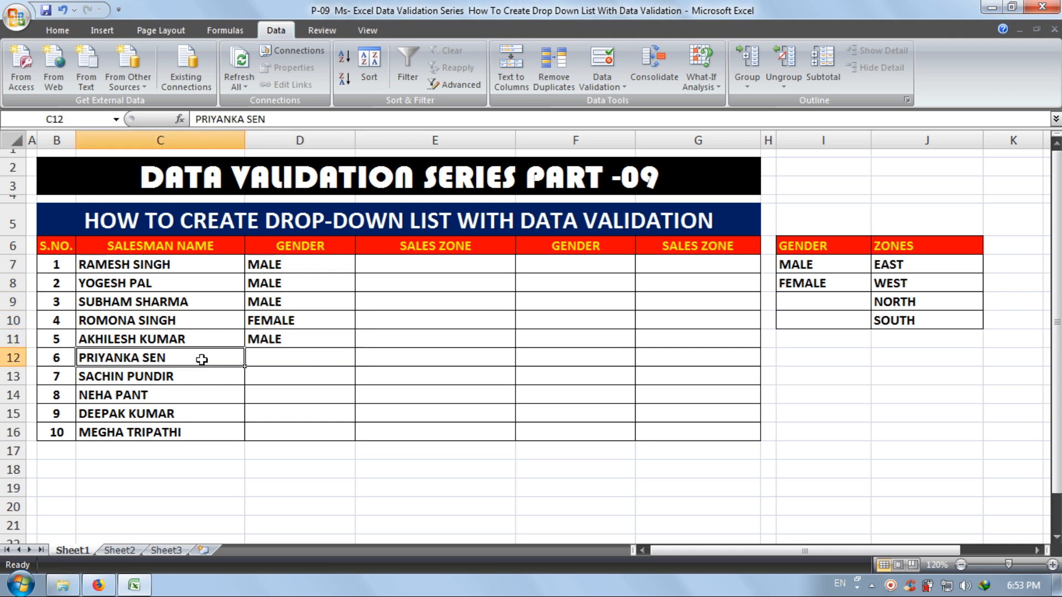
{"action": "left_click", "coordinate": [348, 363]}
{"action": "left_click", "coordinate": [362, 359]}
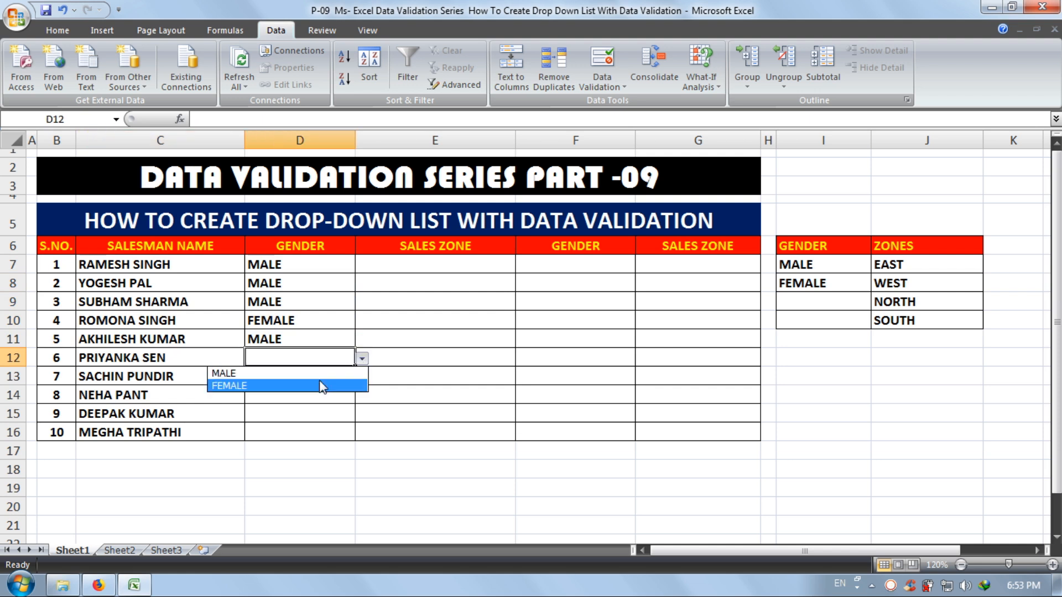
{"action": "left_click", "coordinate": [322, 385]}
{"action": "left_click", "coordinate": [469, 393]}
{"action": "left_click_drag", "start_coordinate": [329, 269], "coordinate": [323, 434]}
{"action": "left_click", "coordinate": [332, 379]}
{"action": "left_click", "coordinate": [363, 378]}
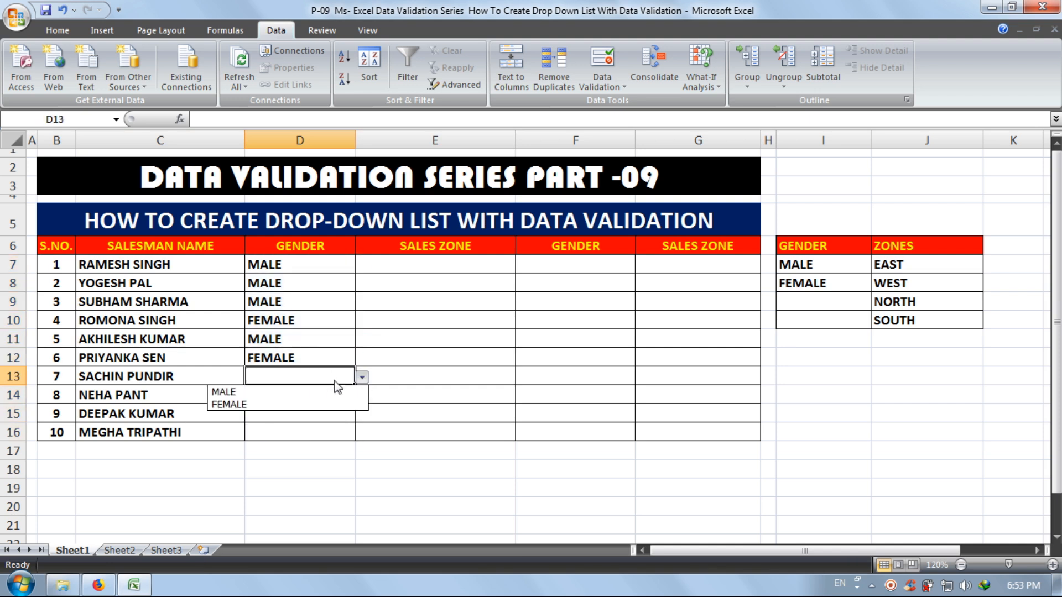
{"action": "left_click", "coordinate": [313, 390]}
{"action": "left_click", "coordinate": [456, 385]}
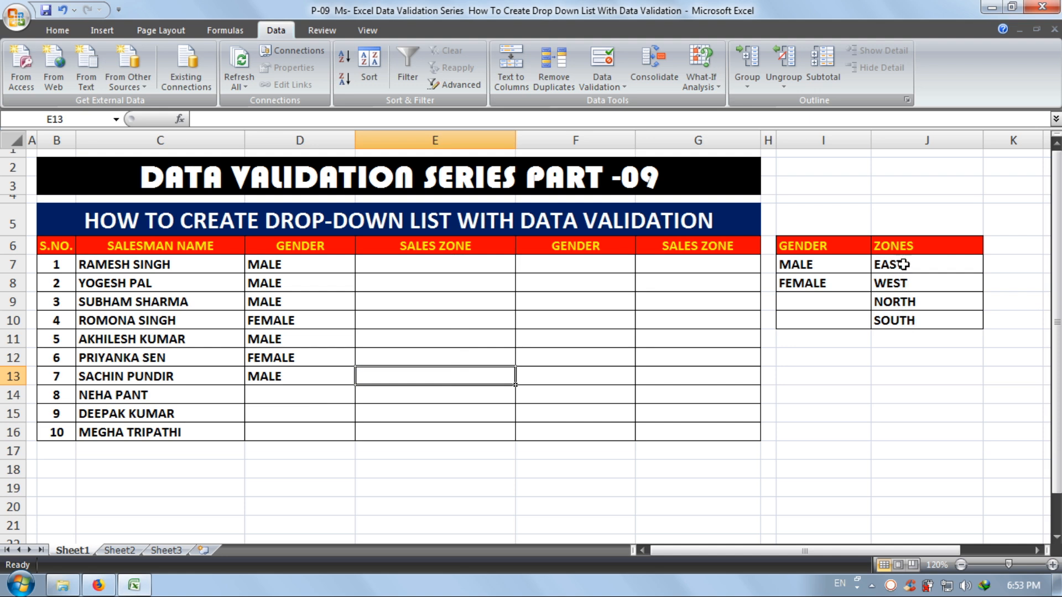
- Apply List data validation to the first Sales Zone column, E7:E16, with the source =$J$7:$J$10
{"action": "left_click", "coordinate": [921, 302]}
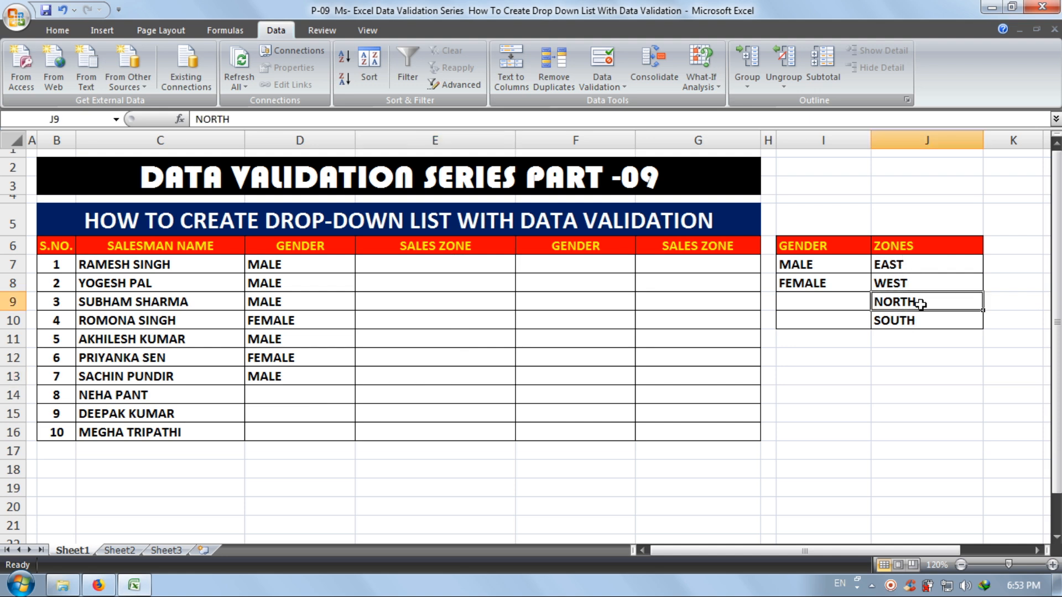
{"action": "left_click", "coordinate": [921, 323]}
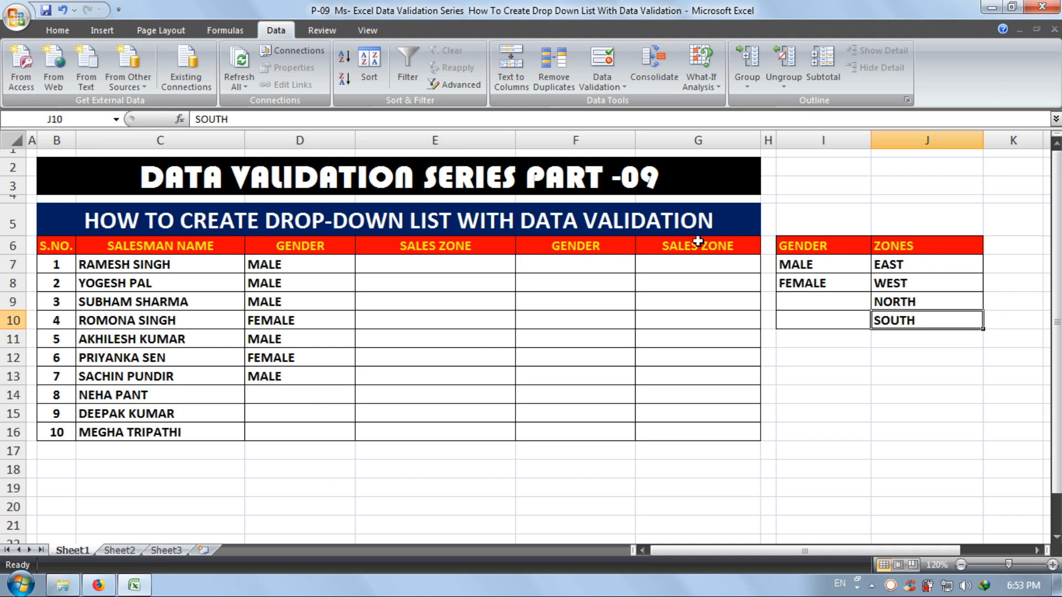
{"action": "left_click_drag", "start_coordinate": [445, 260], "coordinate": [437, 432]}
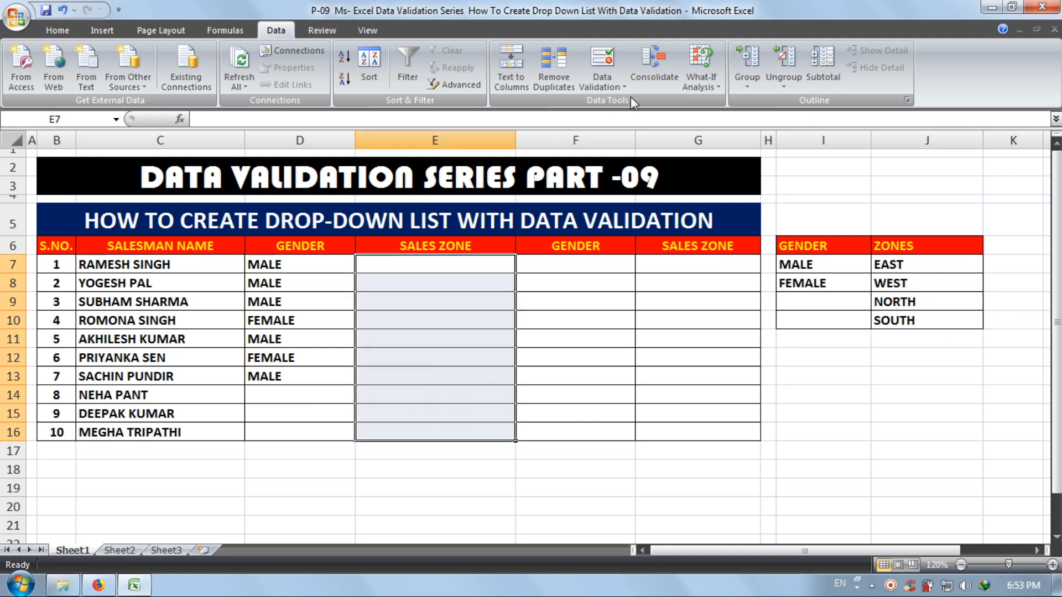
{"action": "left_click", "coordinate": [612, 55]}
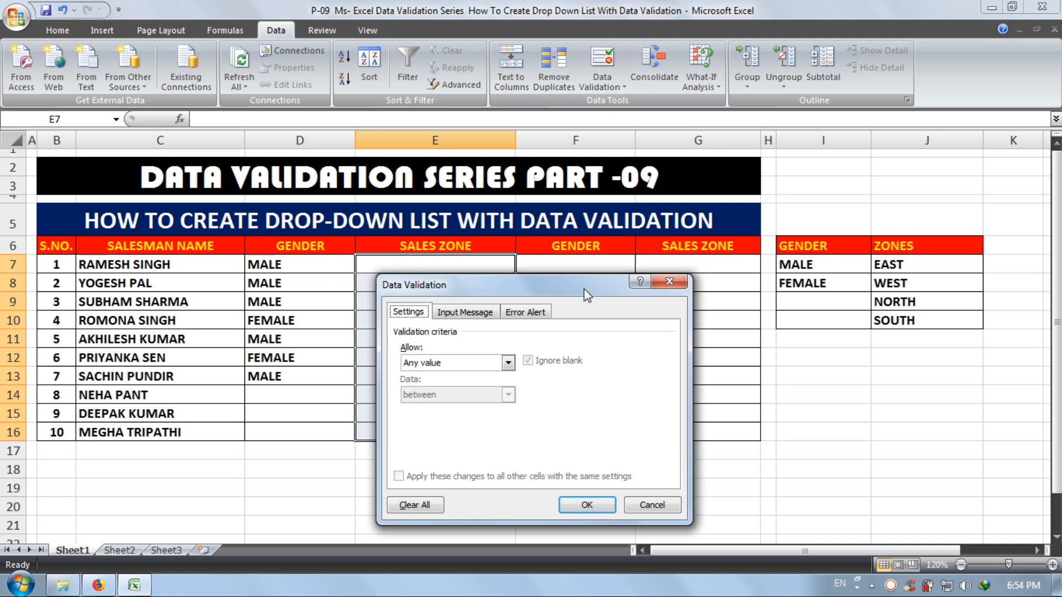
{"action": "left_click_drag", "start_coordinate": [586, 293], "coordinate": [787, 176]}
{"action": "left_click", "coordinate": [709, 245]}
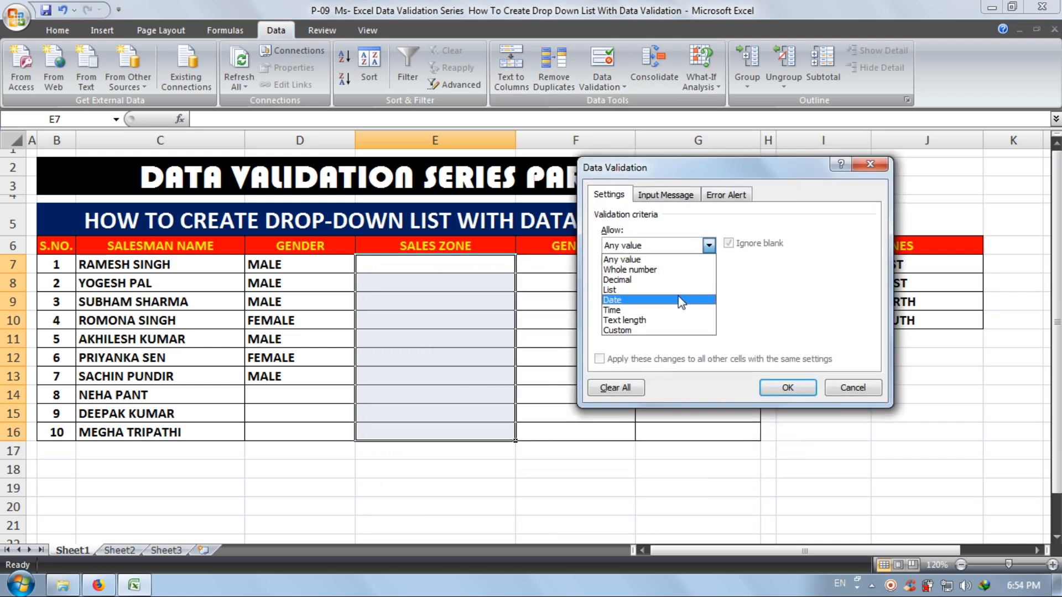
{"action": "left_click", "coordinate": [678, 290]}
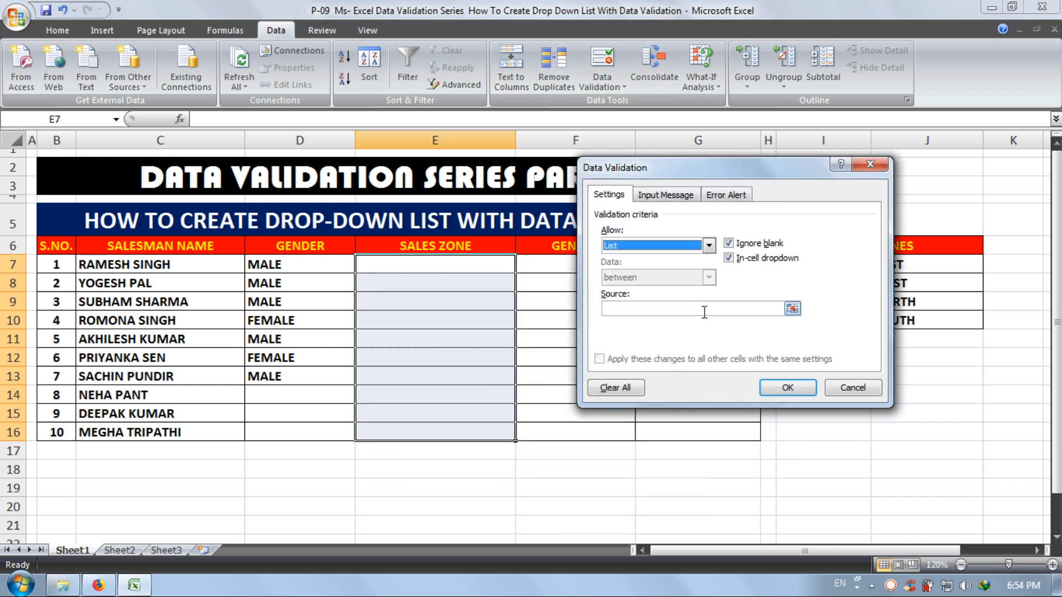
{"action": "left_click", "coordinate": [640, 309]}
{"action": "left_click_drag", "start_coordinate": [721, 171], "coordinate": [652, 264]}
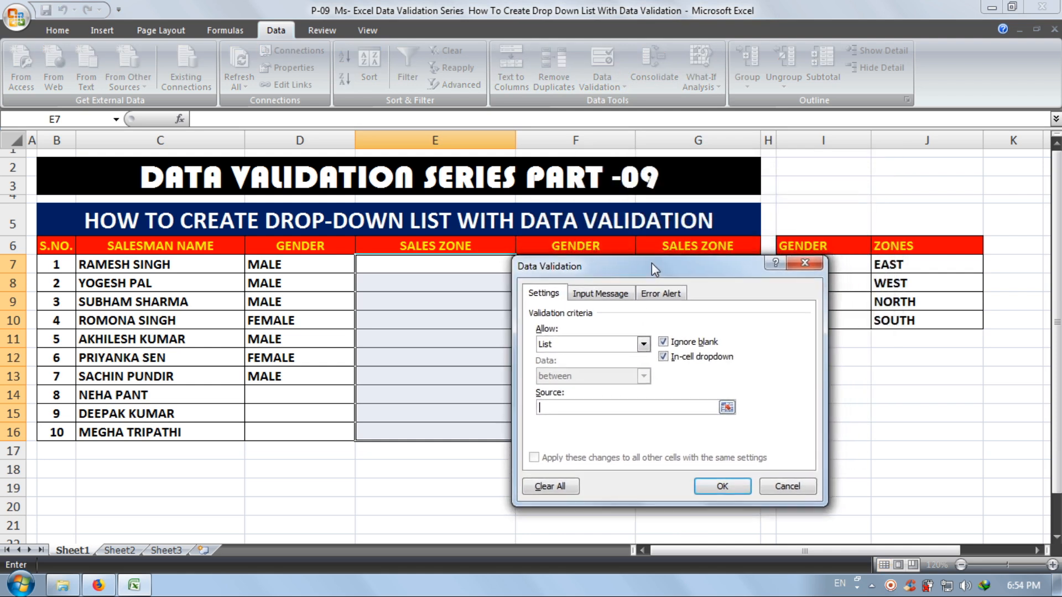
{"action": "left_click_drag", "start_coordinate": [896, 258], "coordinate": [894, 323]}
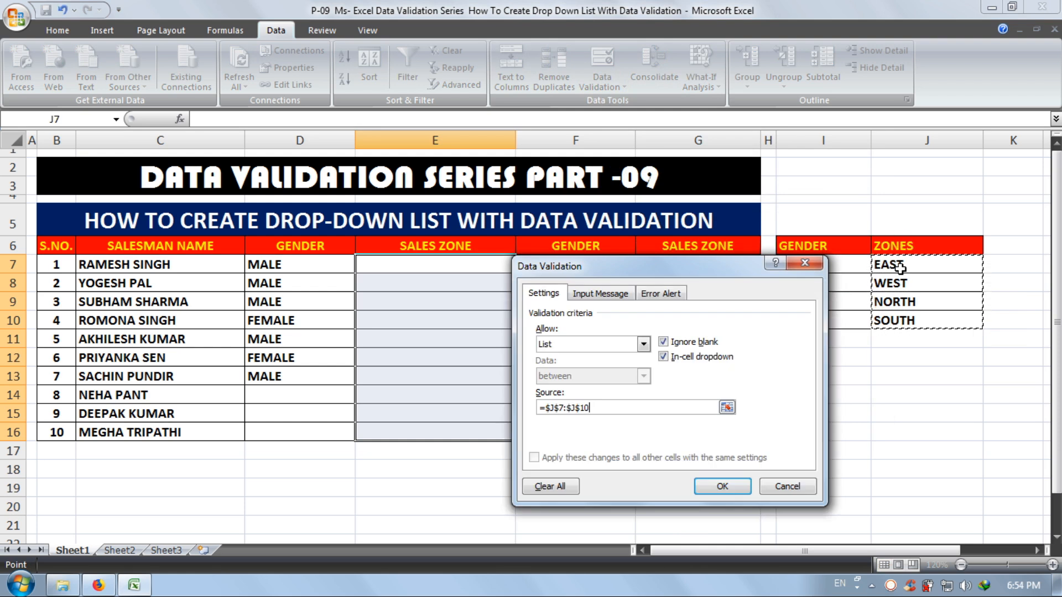
{"action": "left_click_drag", "start_coordinate": [896, 264], "coordinate": [893, 319]}
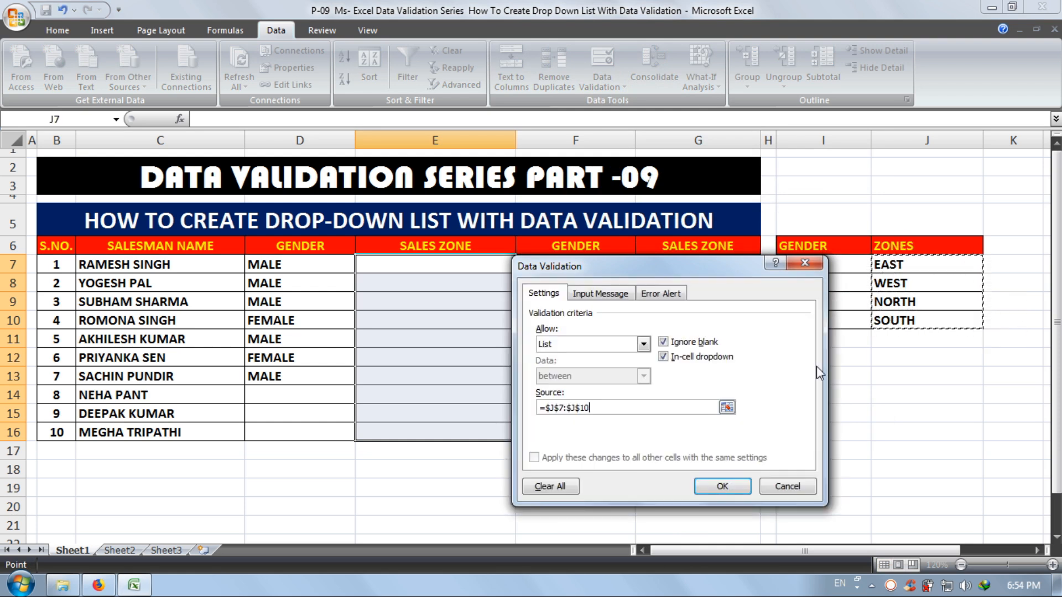
{"action": "left_click", "coordinate": [741, 489]}
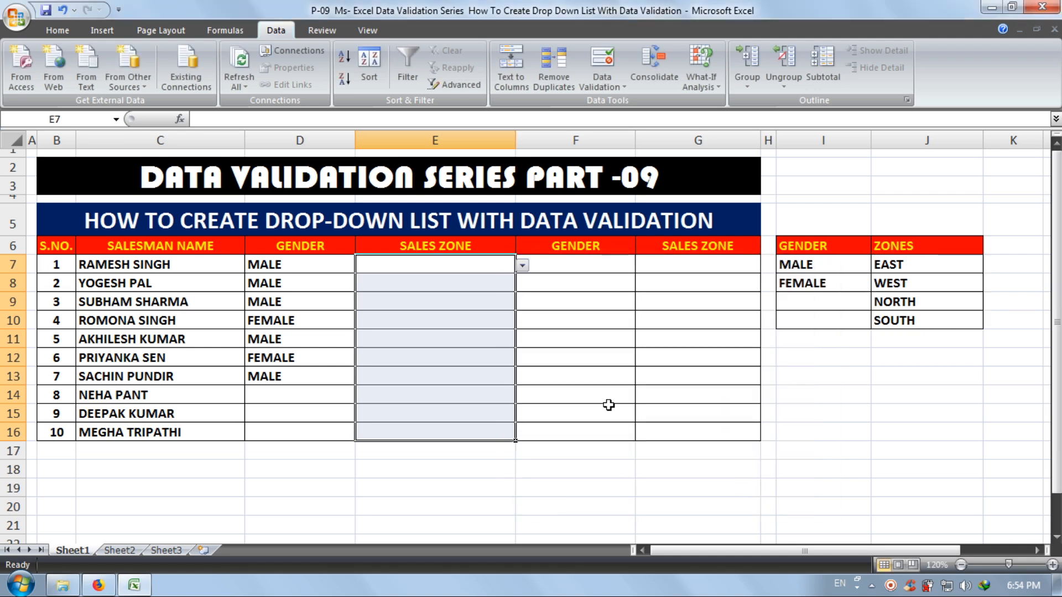
- Choose EAST in E7, NORTH in E8 and WEST in E9 from the sales zone drop-down lists
{"action": "left_click", "coordinate": [523, 266]}
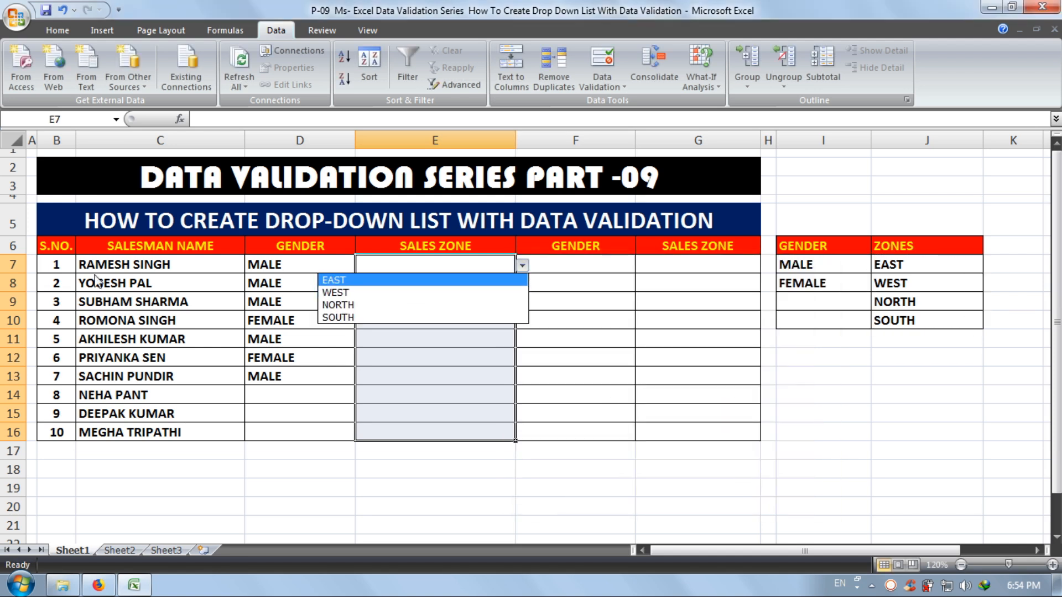
{"action": "left_click", "coordinate": [326, 279]}
{"action": "left_click", "coordinate": [519, 283]}
{"action": "left_click", "coordinate": [491, 284]}
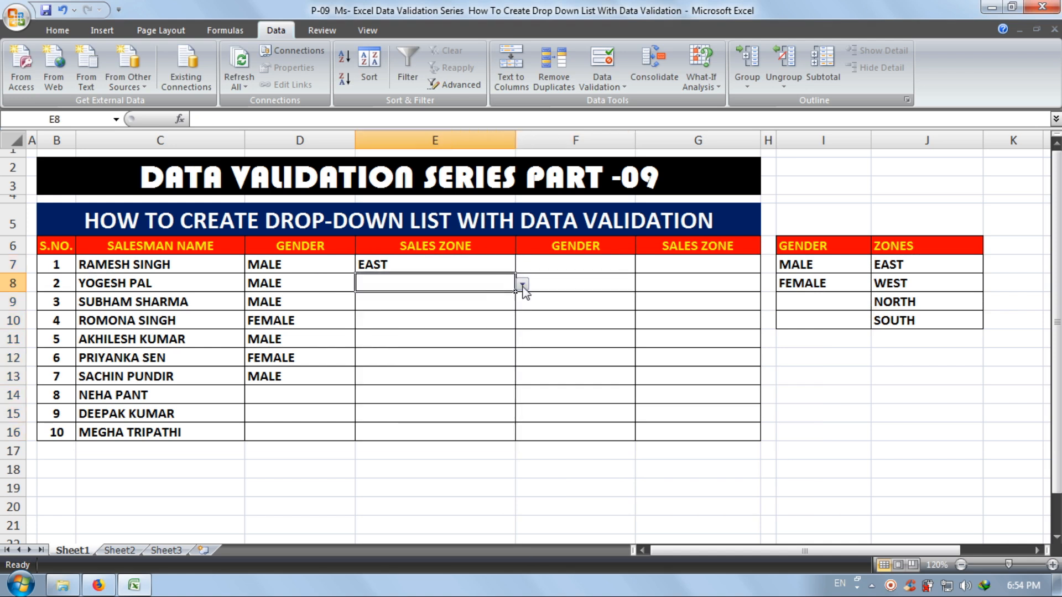
{"action": "left_click", "coordinate": [522, 284]}
{"action": "left_click", "coordinate": [455, 326]}
{"action": "left_click", "coordinate": [472, 303]}
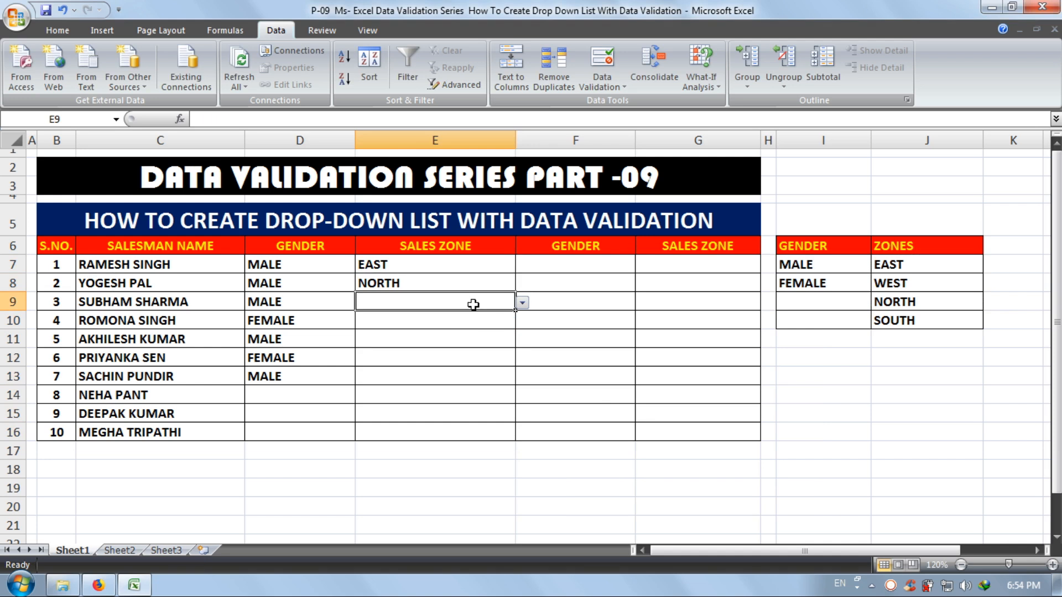
{"action": "left_click", "coordinate": [522, 302]}
{"action": "left_click", "coordinate": [467, 327]}
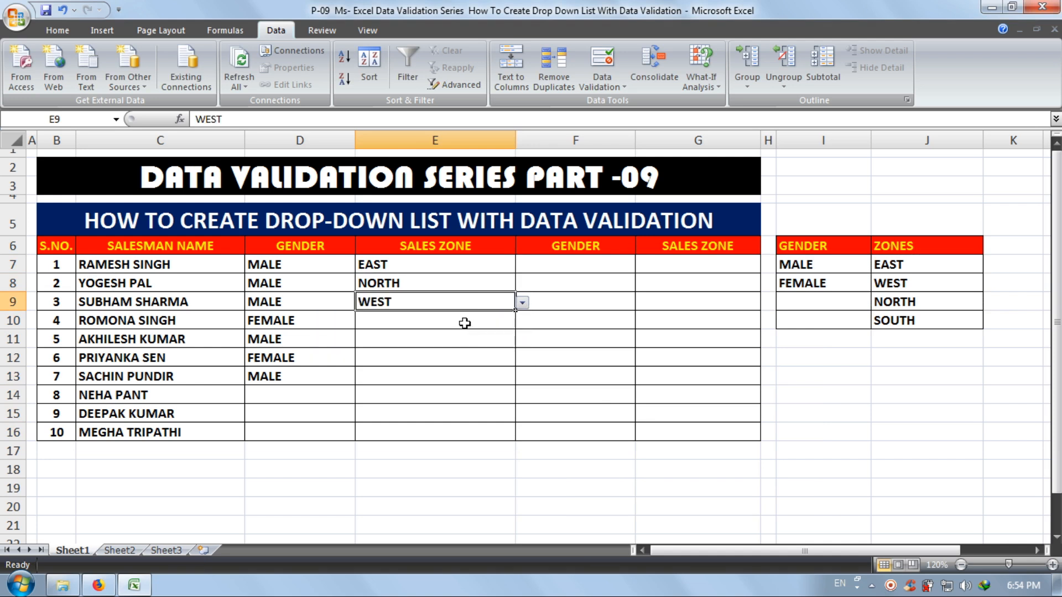
- Choose SOUTH in E10 and NORTH in E11 from the sales zone drop-down lists
{"action": "left_click", "coordinate": [466, 323]}
{"action": "left_click", "coordinate": [522, 320]}
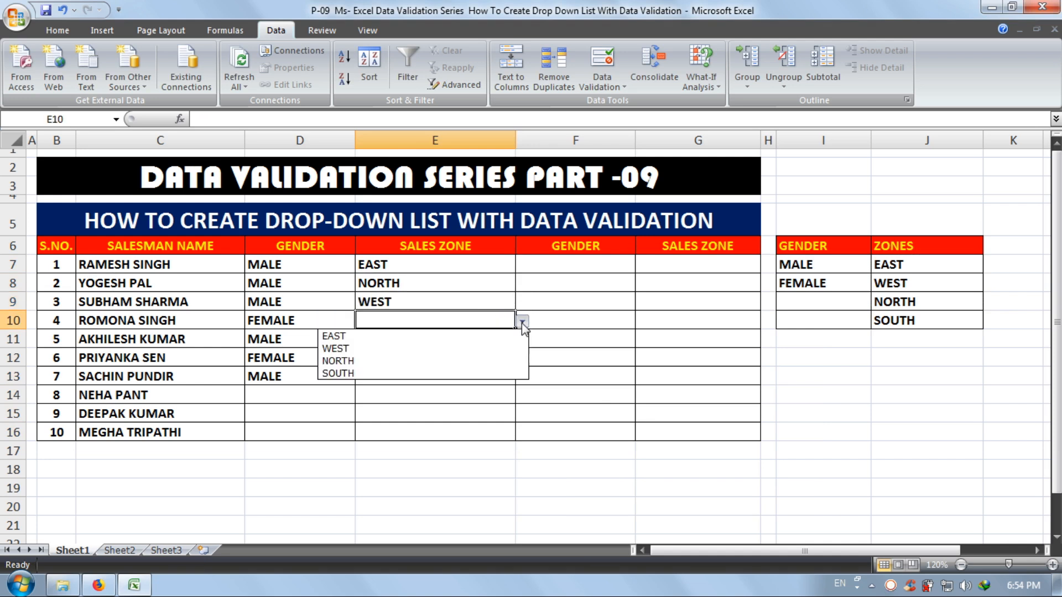
{"action": "left_click", "coordinate": [458, 373]}
{"action": "left_click", "coordinate": [450, 347]}
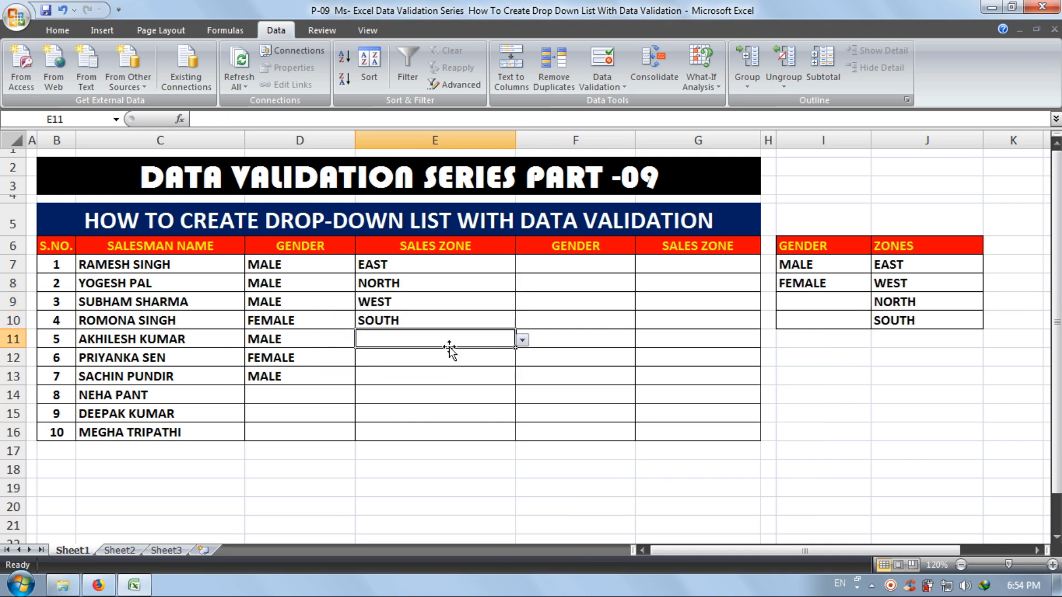
{"action": "left_click", "coordinate": [522, 340]}
{"action": "left_click", "coordinate": [477, 378]}
- Choose EAST in E12 and SOUTH in E13 from the sales zone drop-down lists
{"action": "left_click", "coordinate": [474, 359]}
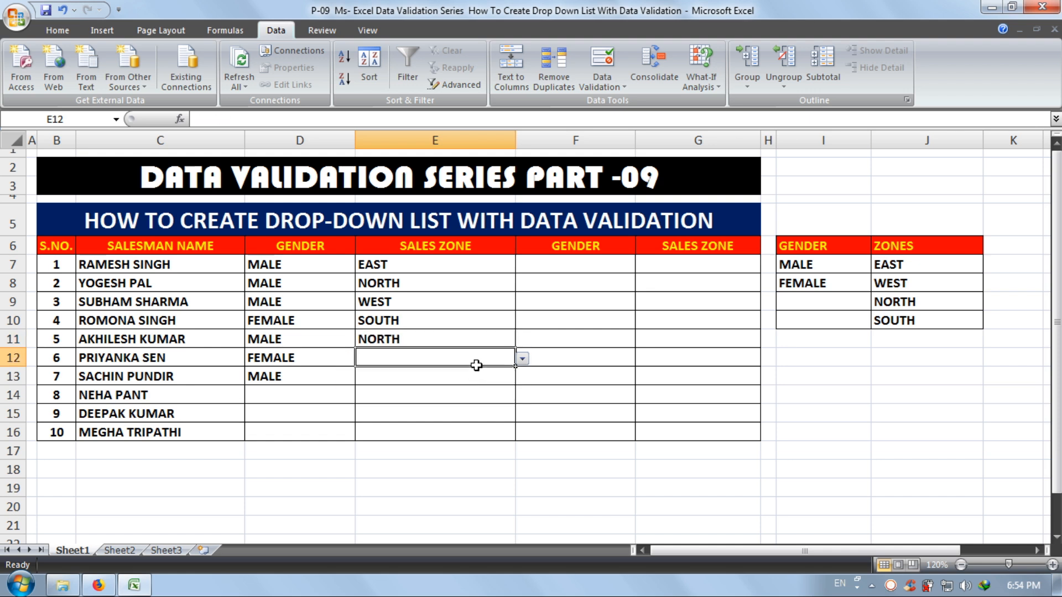
{"action": "left_click", "coordinate": [522, 359]}
{"action": "left_click", "coordinate": [464, 375]}
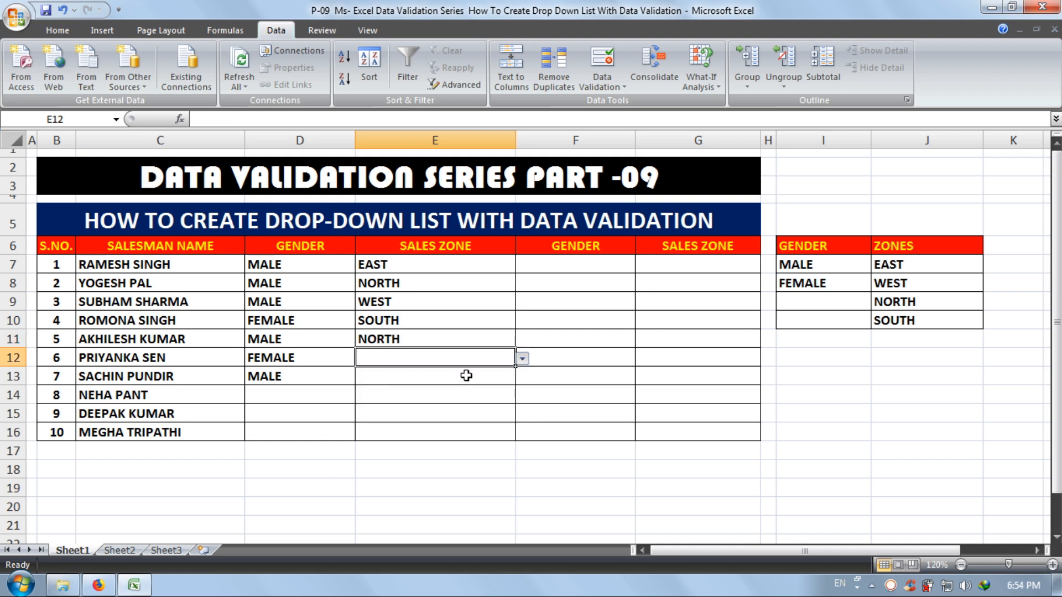
{"action": "left_click", "coordinate": [513, 381]}
{"action": "left_click", "coordinate": [522, 377]}
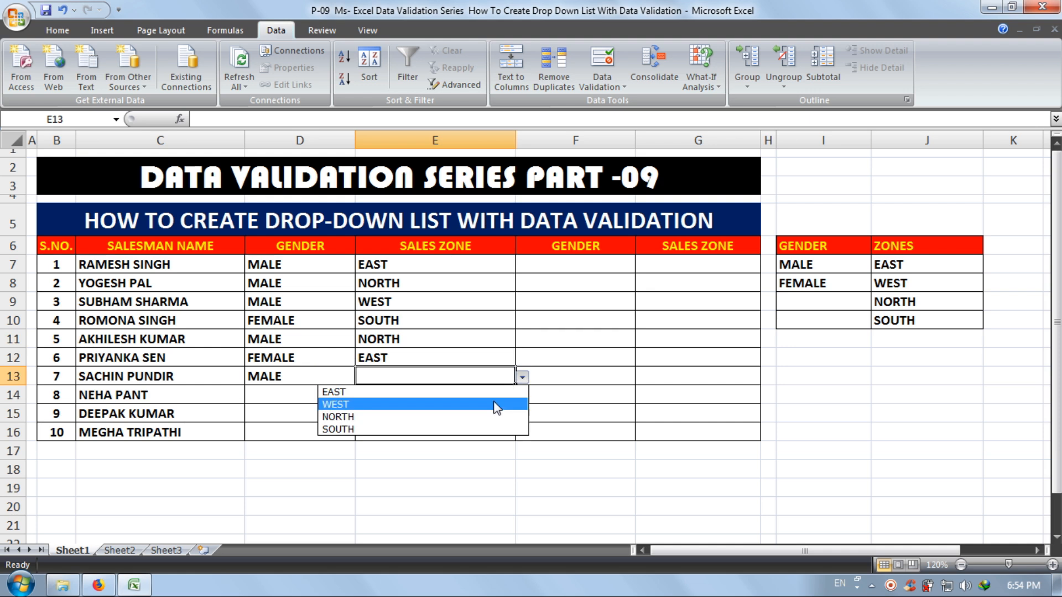
{"action": "left_click", "coordinate": [473, 426]}
{"action": "left_click", "coordinate": [434, 429]}
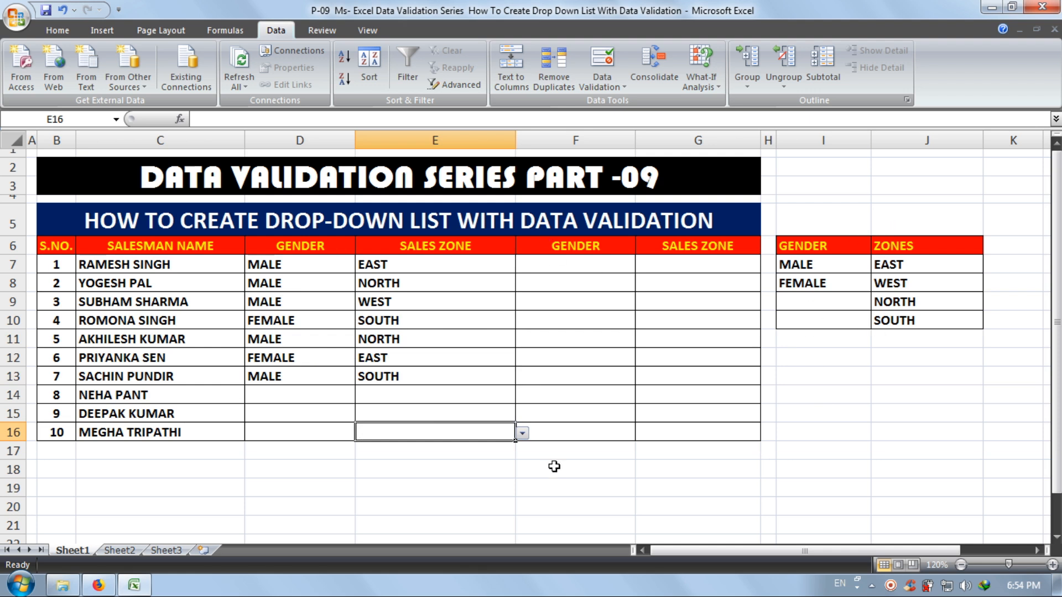
- Apply List data validation to the second Gender column, F7:F16, with the directly entered source MALE, FEMALE
{"action": "left_click", "coordinate": [573, 268]}
{"action": "left_click", "coordinate": [689, 267]}
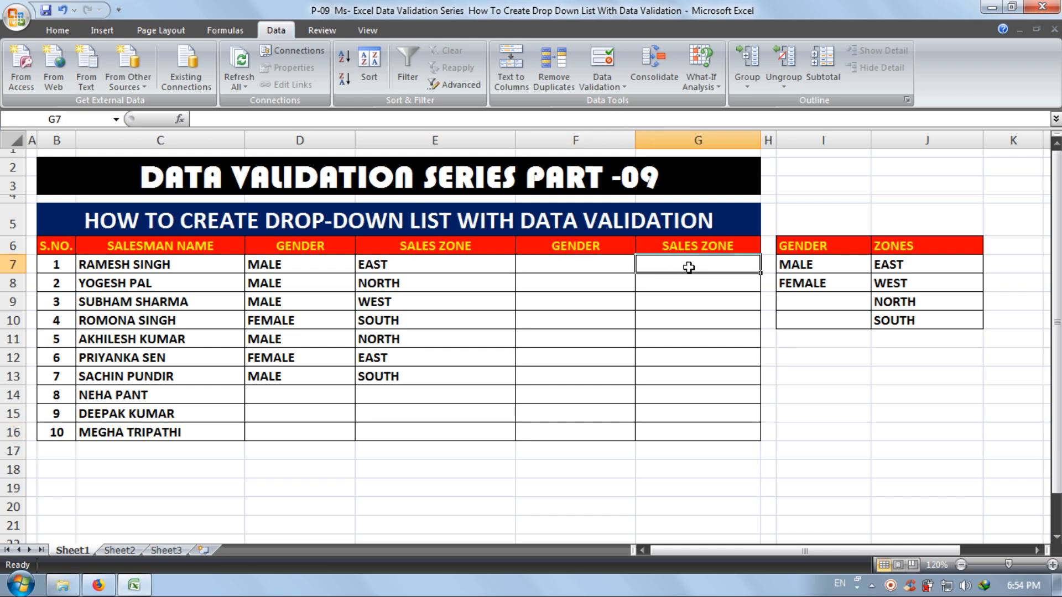
{"action": "left_click_drag", "start_coordinate": [580, 263], "coordinate": [572, 431]}
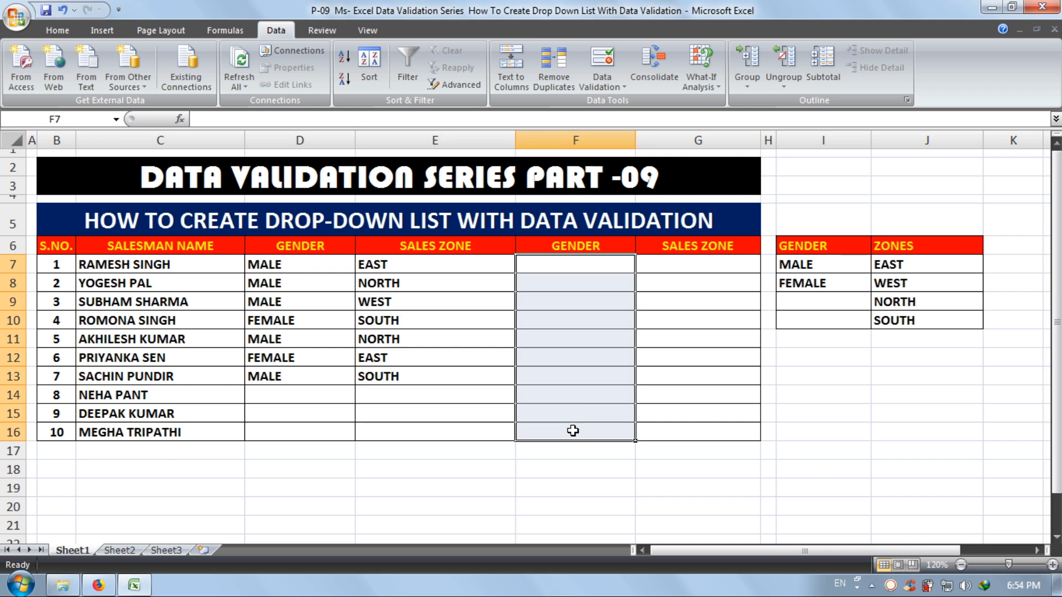
{"action": "left_click", "coordinate": [608, 65]}
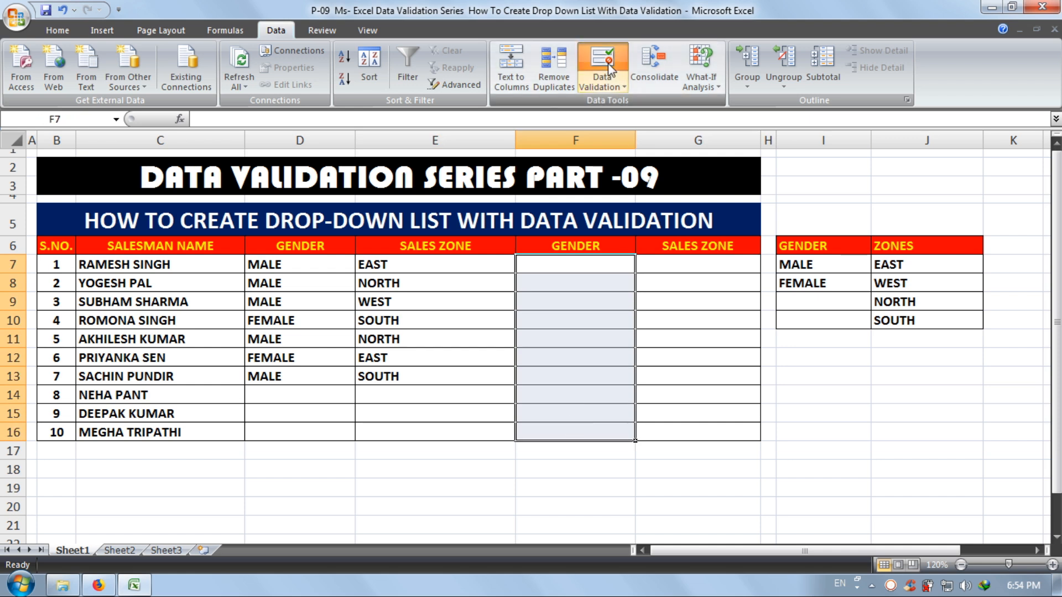
{"action": "left_click", "coordinate": [611, 345]}
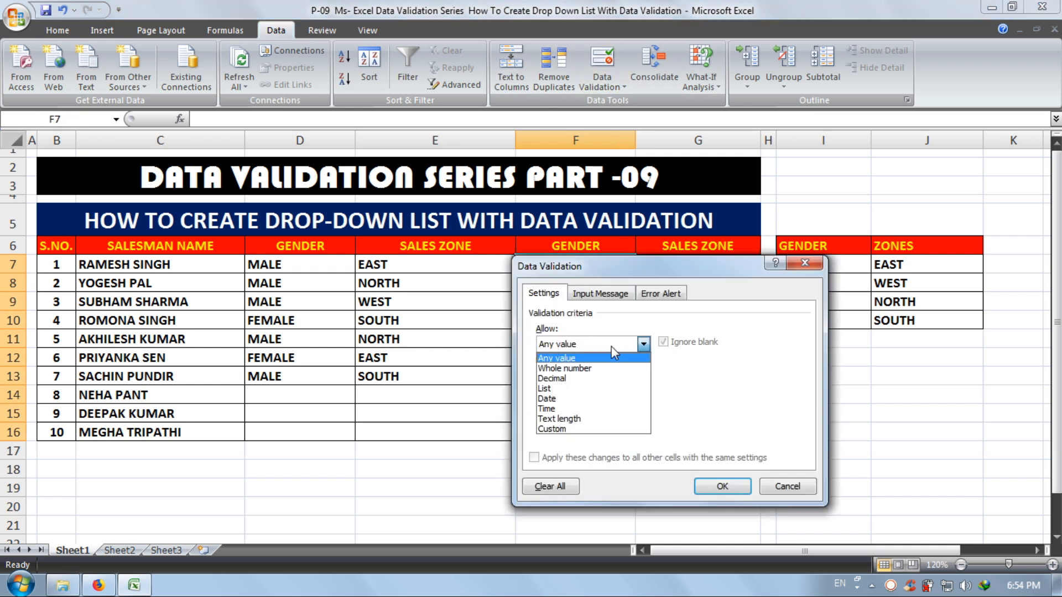
{"action": "left_click", "coordinate": [600, 389]}
{"action": "left_click_drag", "start_coordinate": [698, 271], "coordinate": [849, 181]}
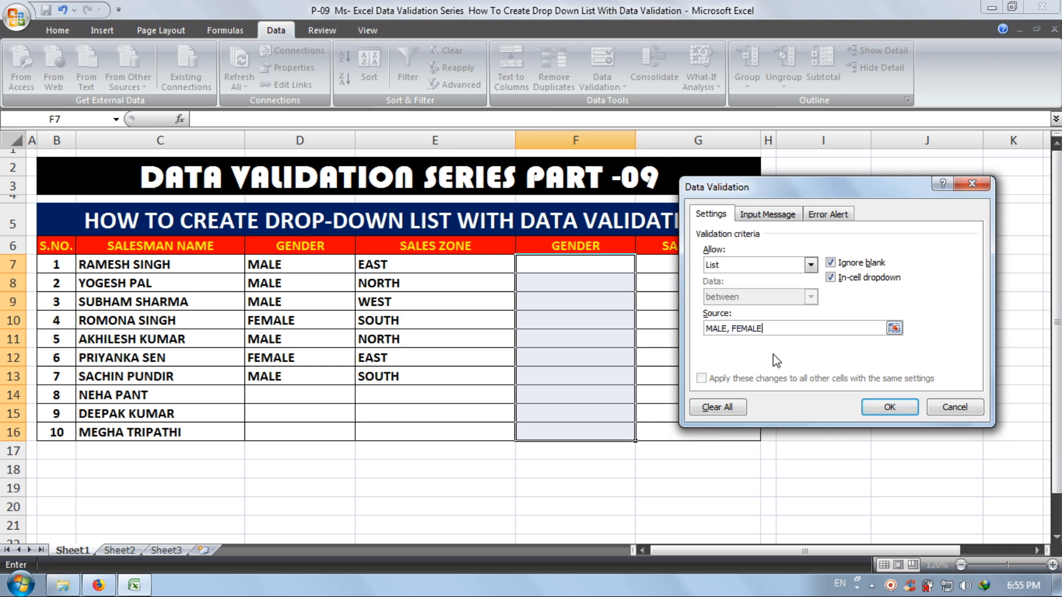
{"action": "left_click", "coordinate": [890, 408]}
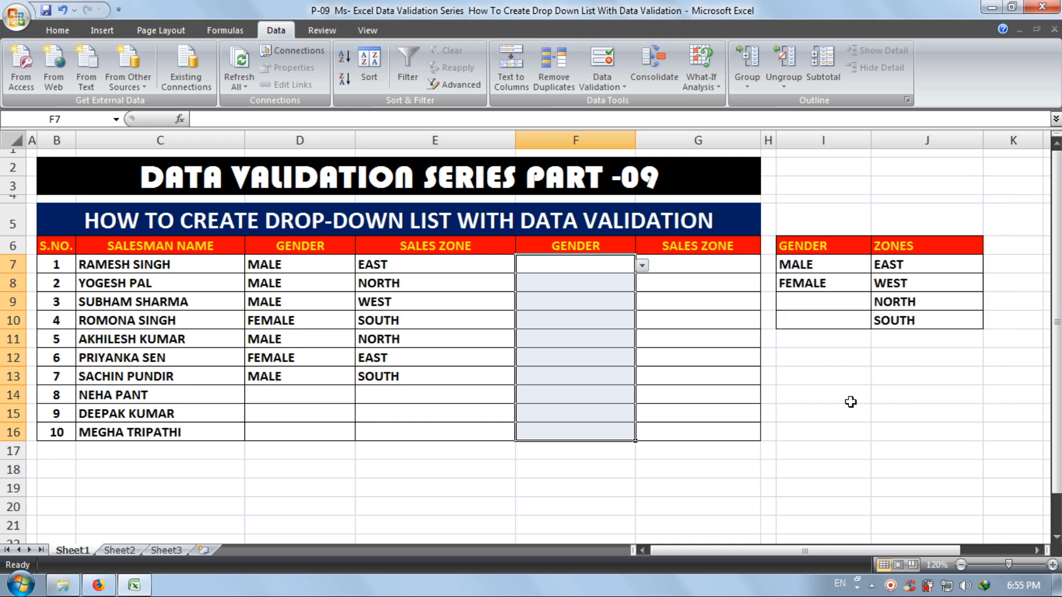
- Choose MALE in F7, F8 and F9 from the second Gender column's drop-down lists
{"action": "left_click", "coordinate": [642, 266]}
{"action": "left_click", "coordinate": [611, 279]}
{"action": "left_click", "coordinate": [616, 282]}
{"action": "left_click", "coordinate": [643, 284]}
{"action": "left_click", "coordinate": [606, 297]}
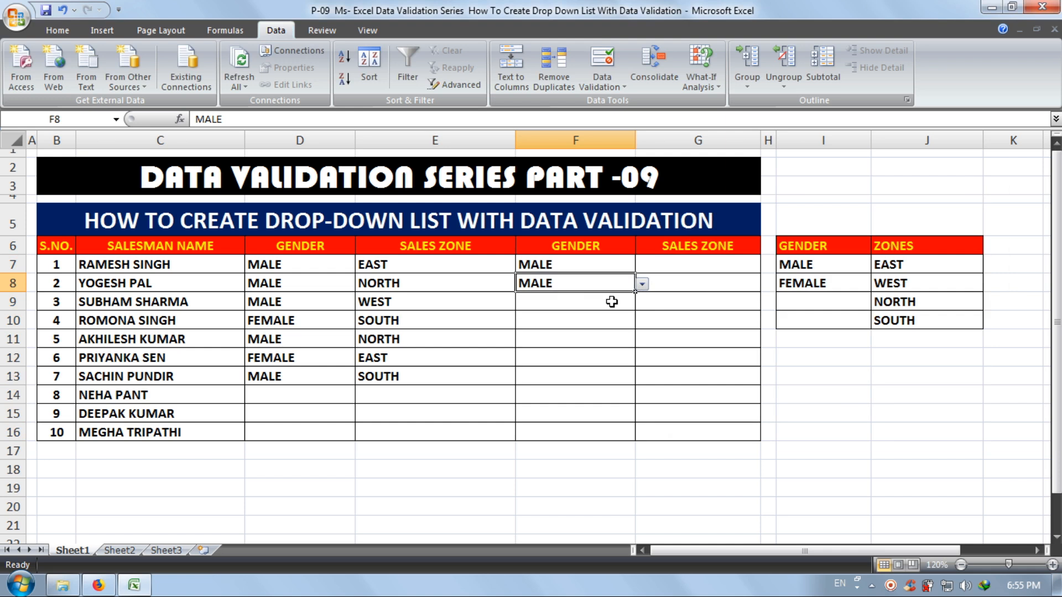
{"action": "left_click", "coordinate": [634, 304]}
{"action": "left_click", "coordinate": [642, 302]}
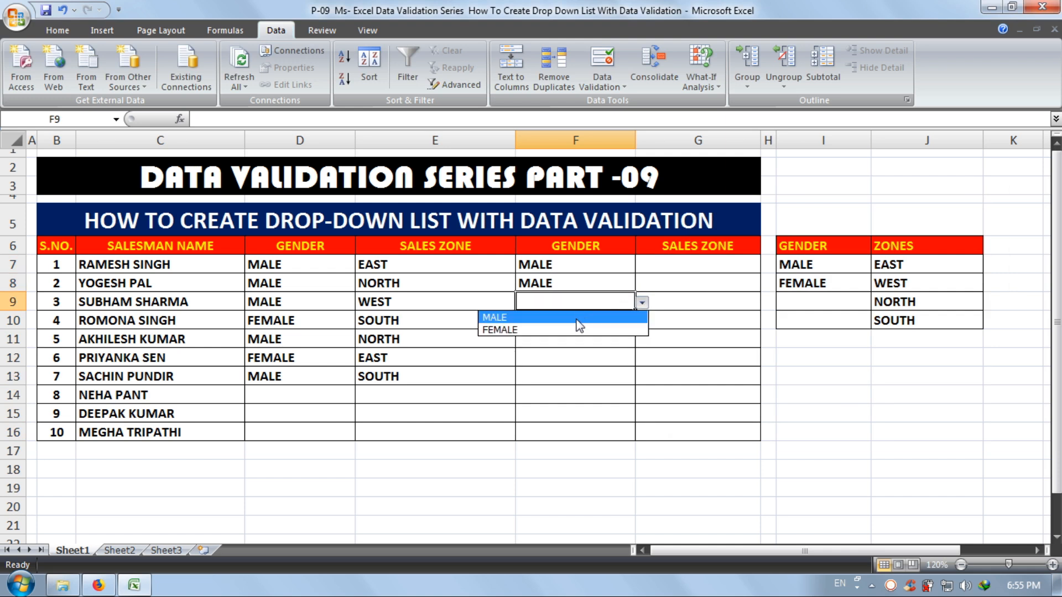
{"action": "left_click", "coordinate": [581, 316]}
- Choose FEMALE in F10 and MALE in F11 from the second Gender column's drop-down lists
{"action": "left_click", "coordinate": [634, 320]}
{"action": "left_click", "coordinate": [642, 321]}
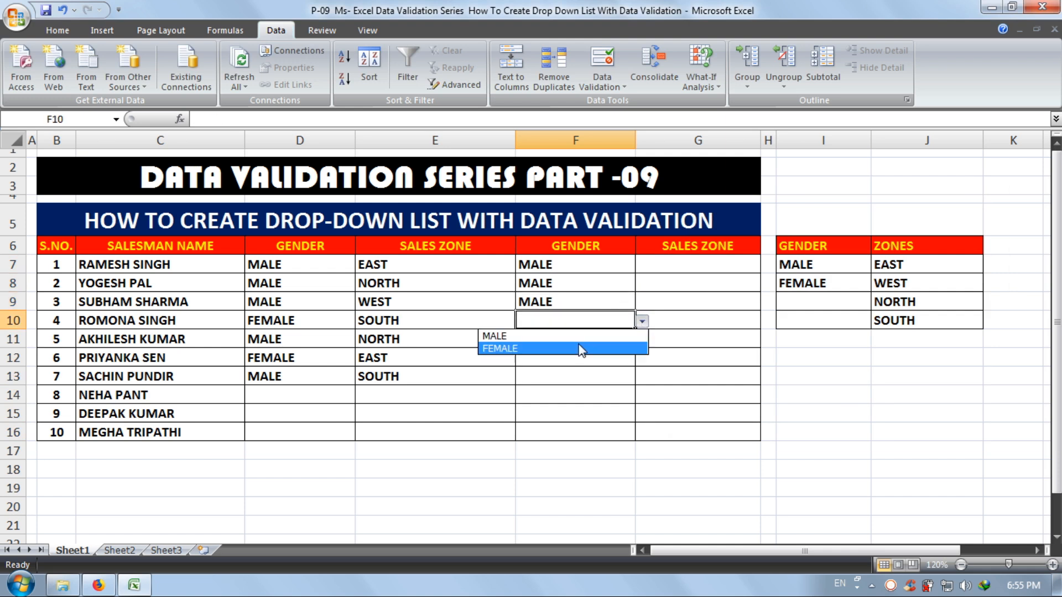
{"action": "left_click", "coordinate": [582, 349]}
{"action": "left_click", "coordinate": [606, 339]}
{"action": "left_click", "coordinate": [642, 339]}
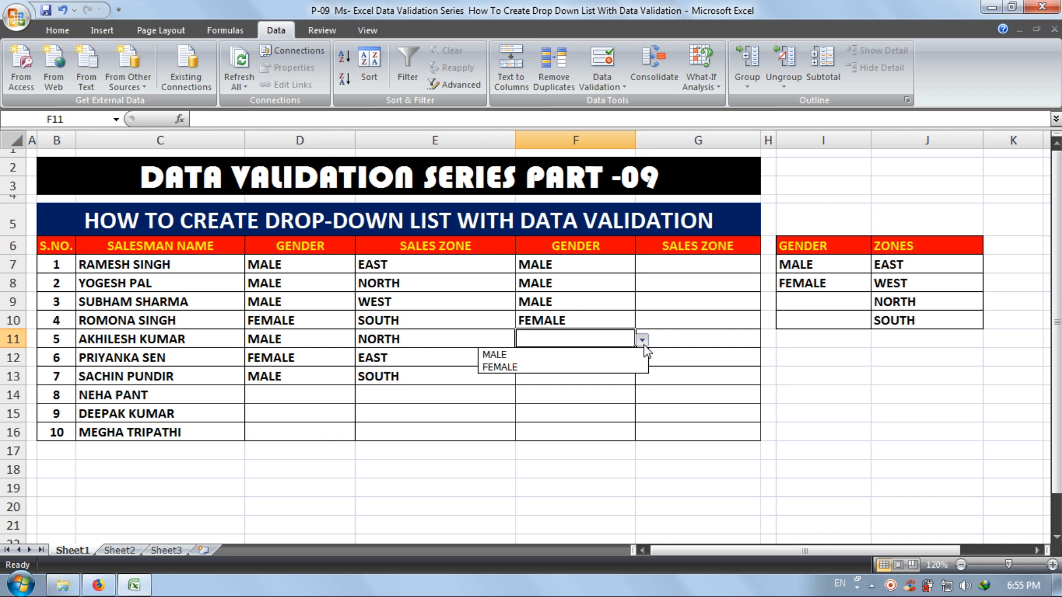
{"action": "left_click", "coordinate": [602, 357]}
- Choose FEMALE in F12 from the second Gender column's drop-down list
{"action": "left_click", "coordinate": [602, 359]}
{"action": "left_click", "coordinate": [642, 359]}
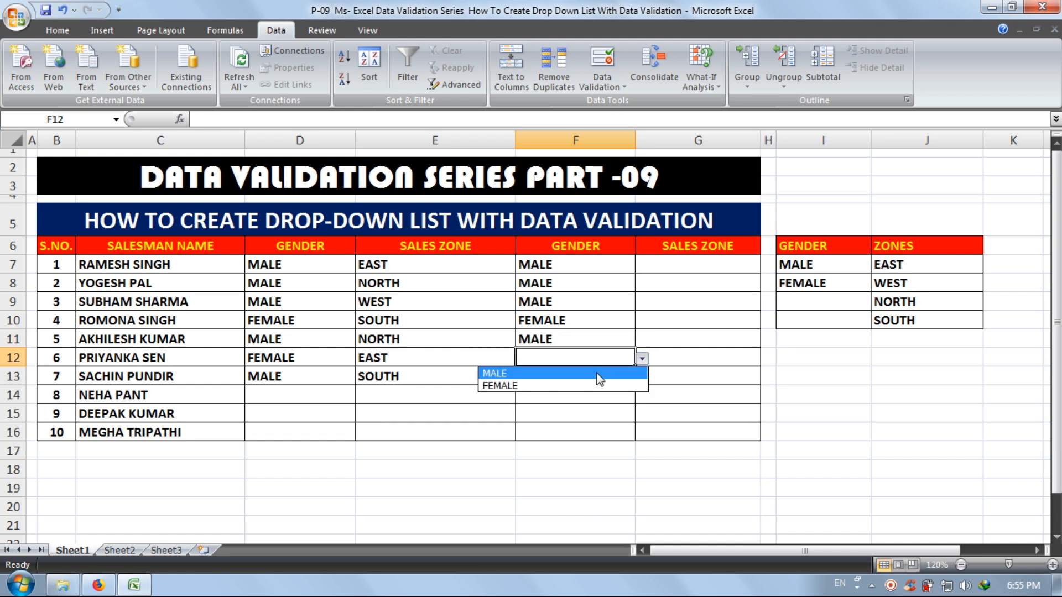
{"action": "left_click", "coordinate": [599, 372]}
{"action": "left_click", "coordinate": [642, 358]}
{"action": "left_click", "coordinate": [604, 384]}
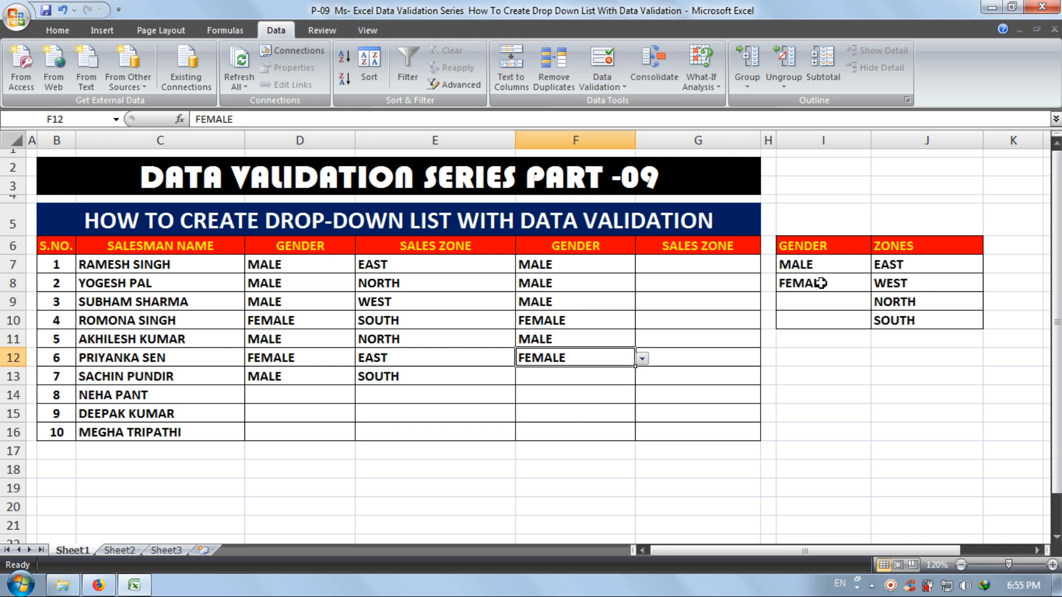
{"action": "left_click", "coordinate": [605, 263]}
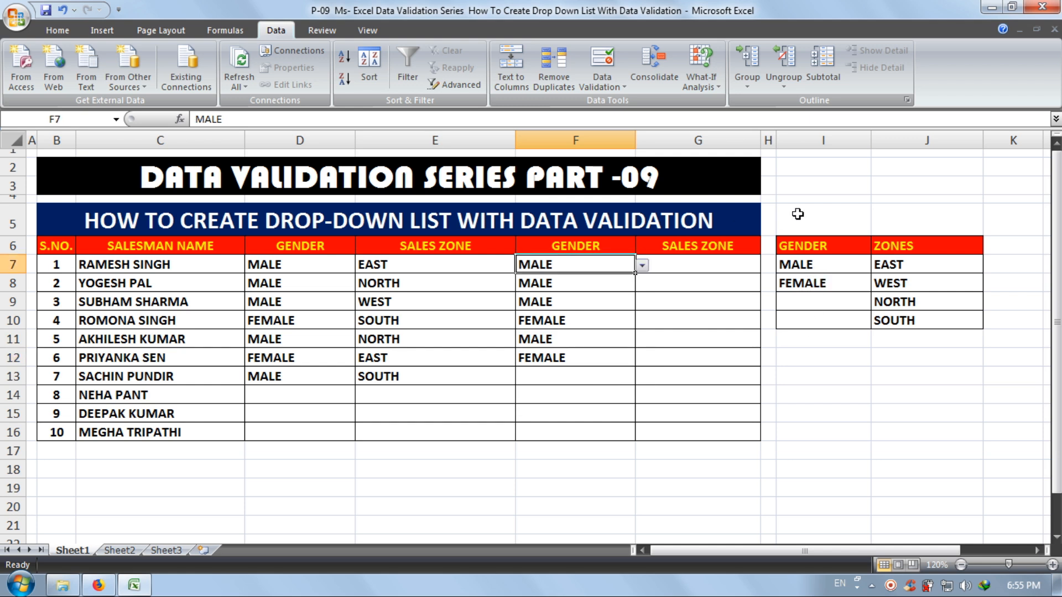
{"action": "left_click_drag", "start_coordinate": [804, 227], "coordinate": [805, 354]}
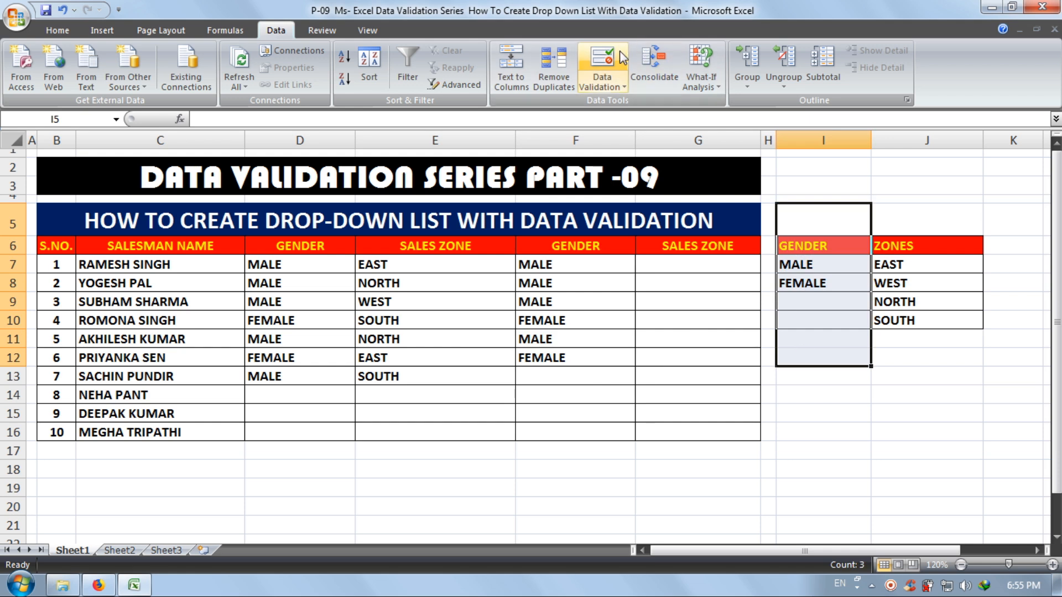
{"action": "left_click", "coordinate": [625, 70]}
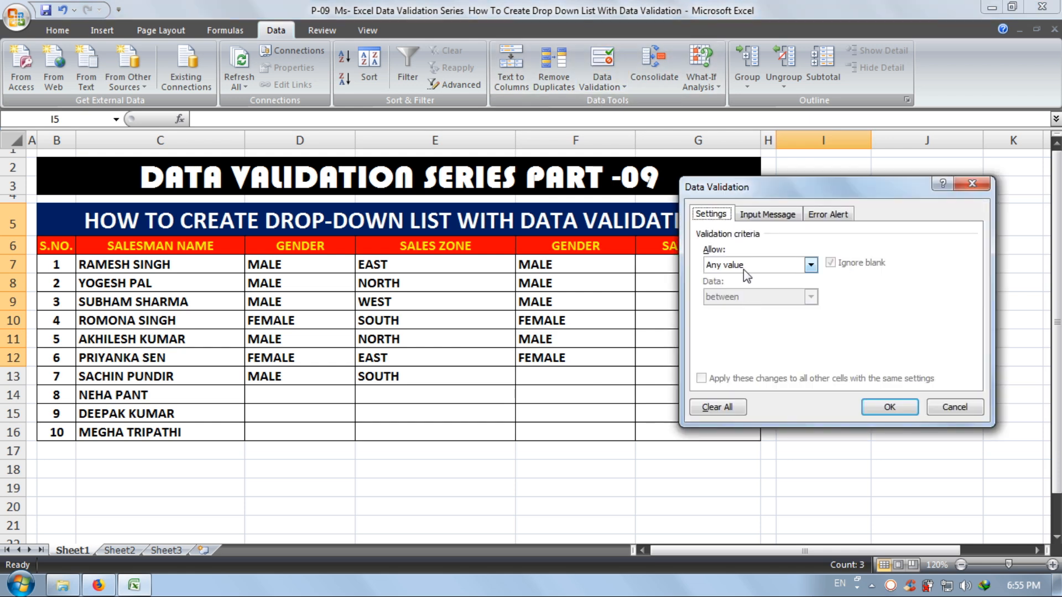
{"action": "left_click", "coordinate": [949, 408]}
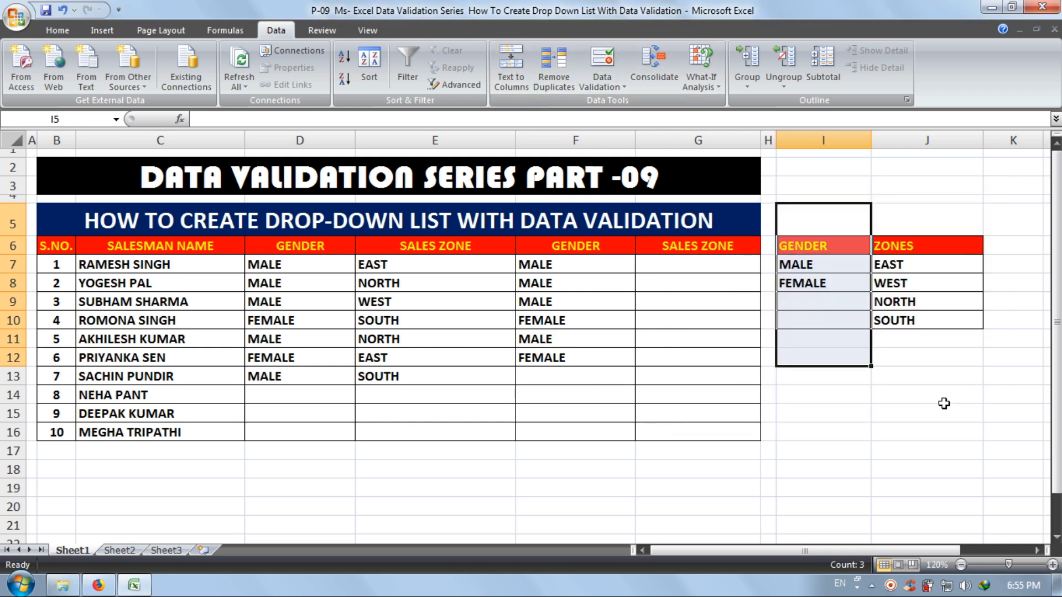
{"action": "left_click", "coordinate": [944, 404]}
- Apply List data validation to the second Sales Zone column, G7:G16, with the directly entered source EAST, WEST, SOUTH, NORTH
{"action": "left_click", "coordinate": [712, 266]}
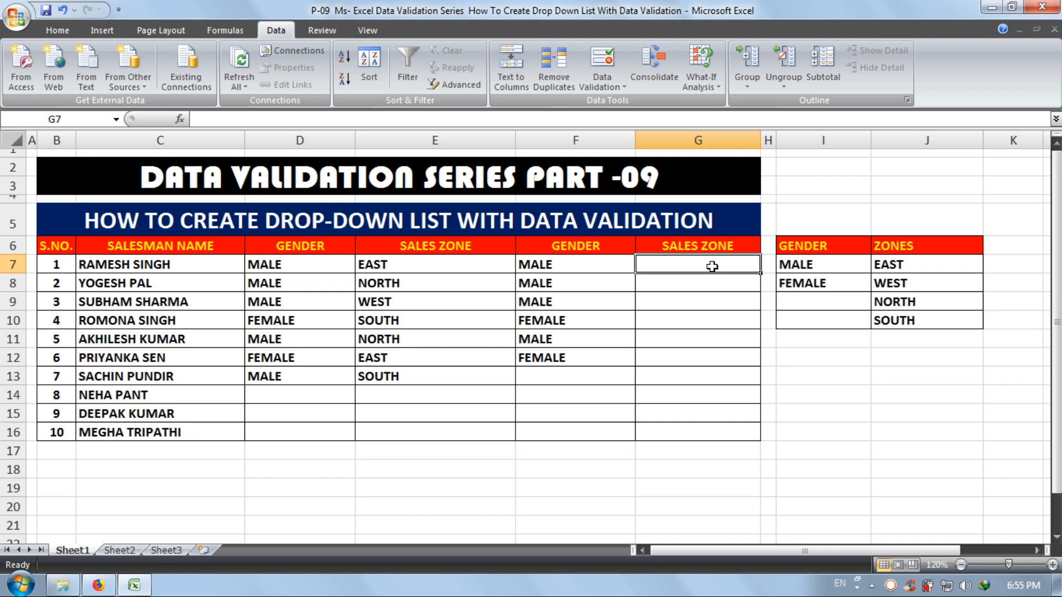
{"action": "left_click_drag", "start_coordinate": [712, 267], "coordinate": [709, 438]}
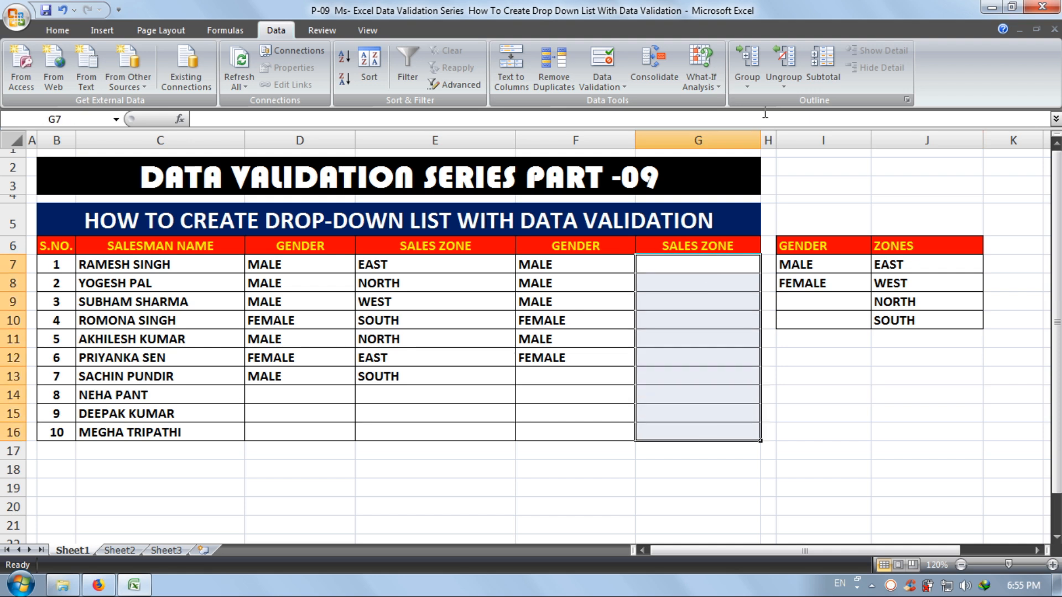
{"action": "left_click", "coordinate": [609, 57]}
{"action": "left_click", "coordinate": [778, 267]}
{"action": "left_click", "coordinate": [767, 306]}
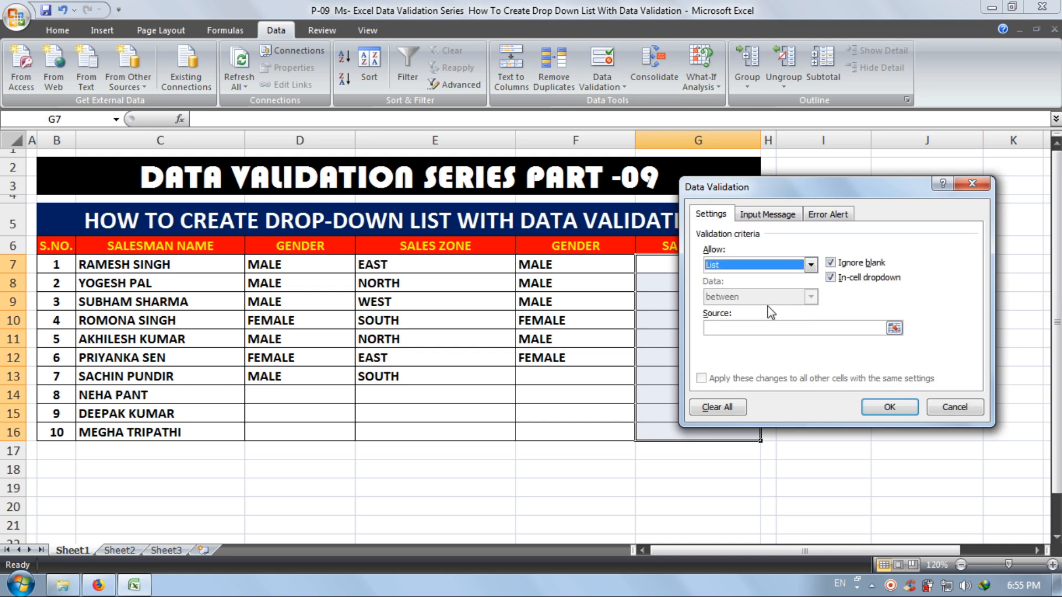
{"action": "left_click_drag", "start_coordinate": [823, 188], "coordinate": [824, 290]}
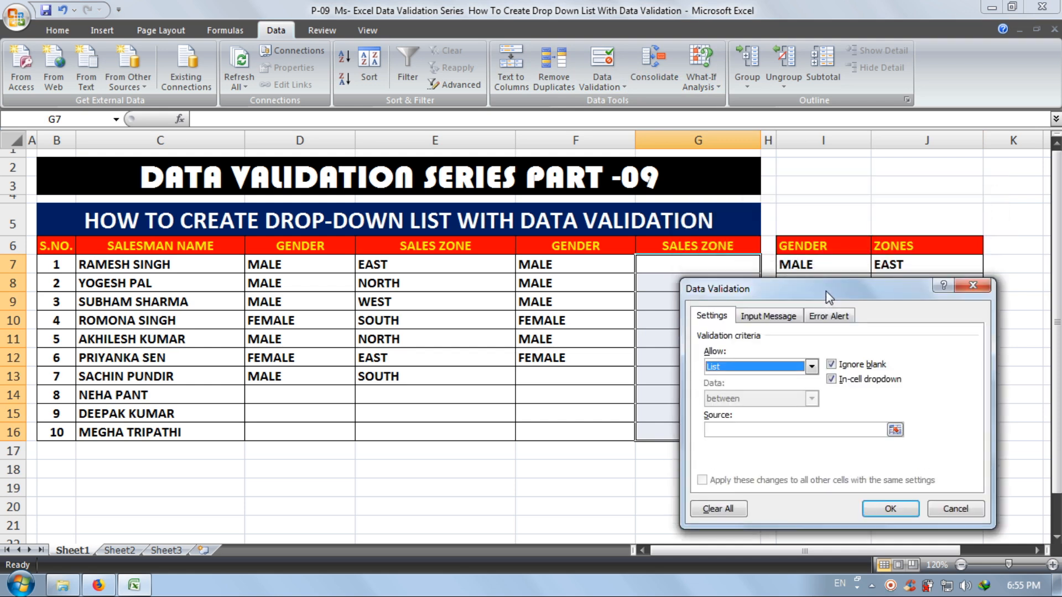
{"action": "left_click_drag", "start_coordinate": [907, 293], "coordinate": [950, 151]}
{"action": "left_click", "coordinate": [819, 292]}
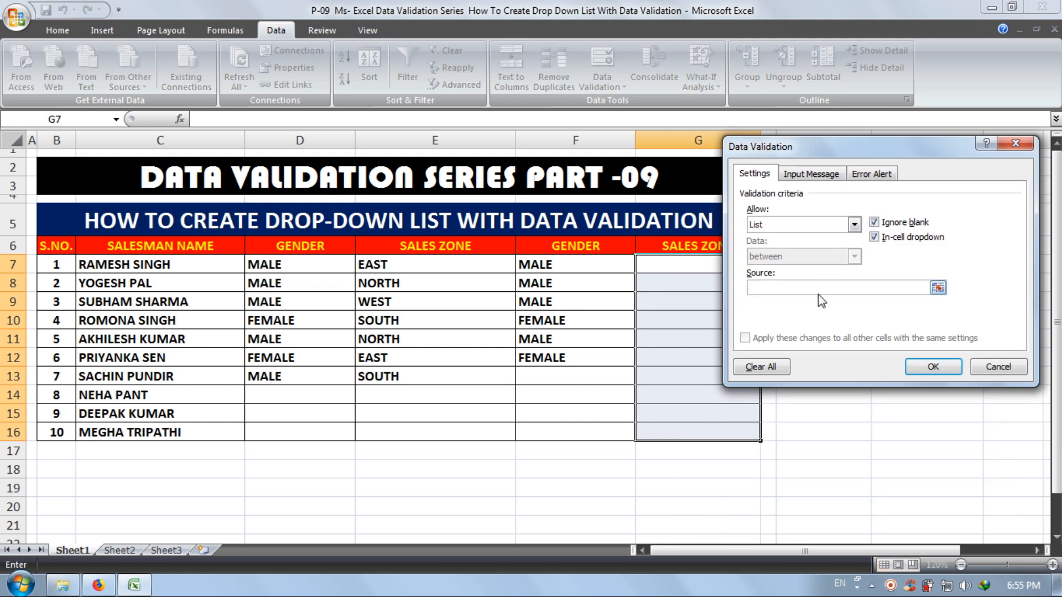
{"action": "type", "text": "EAST, WE"}
{"action": "type", "text": "RTH"}
{"action": "left_click", "coordinate": [935, 365]}
- Choose WEST in G7, SOUTH in G8 and WEST in G9 from the second Sales Zone column's drop-down lists
{"action": "left_click", "coordinate": [767, 267]}
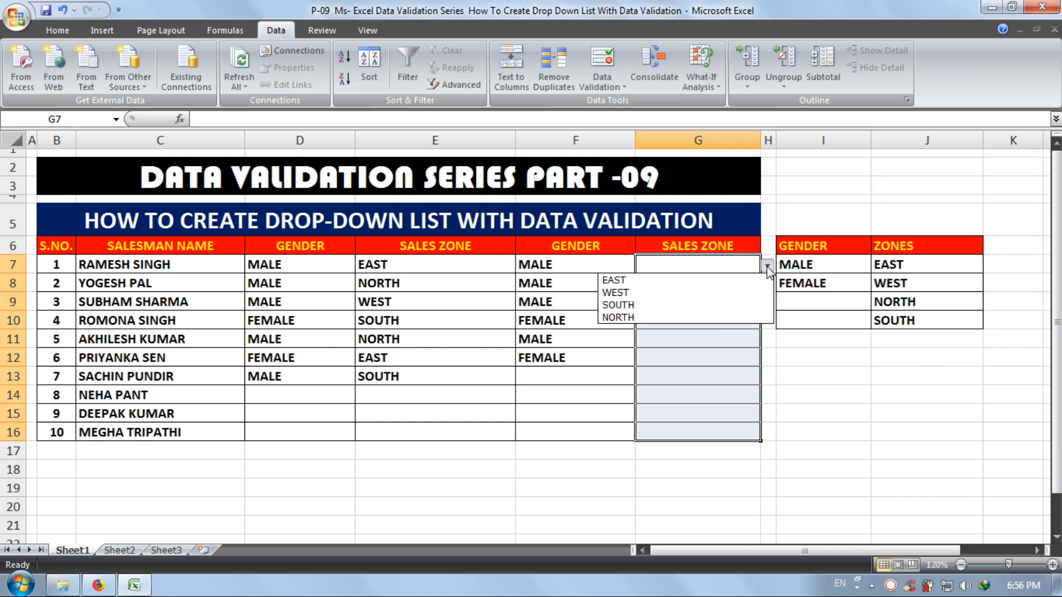
{"action": "left_click", "coordinate": [737, 290]}
{"action": "left_click", "coordinate": [738, 290]}
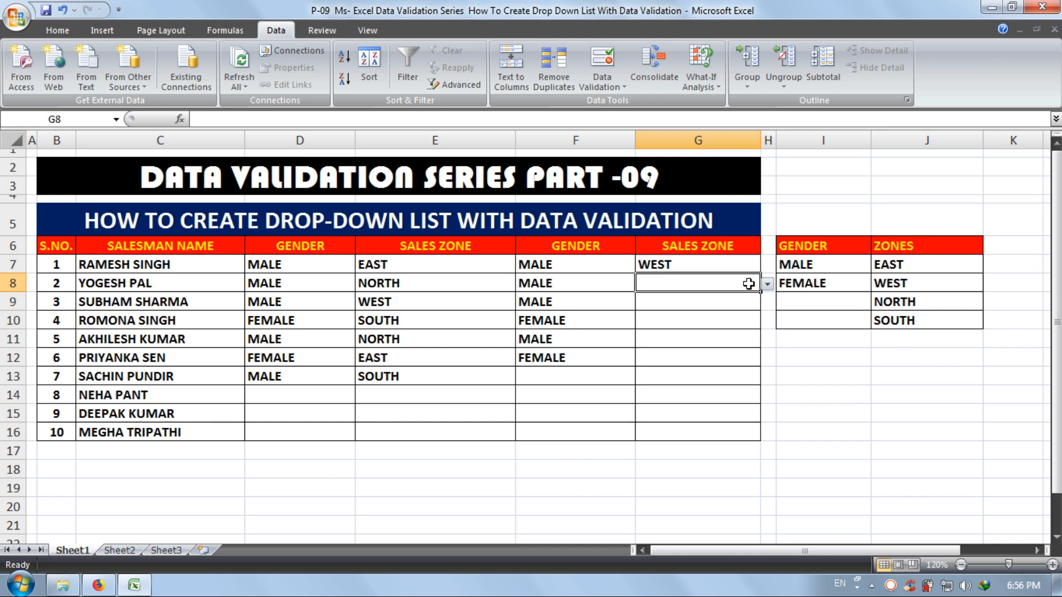
{"action": "left_click", "coordinate": [768, 283]}
{"action": "left_click", "coordinate": [728, 324]}
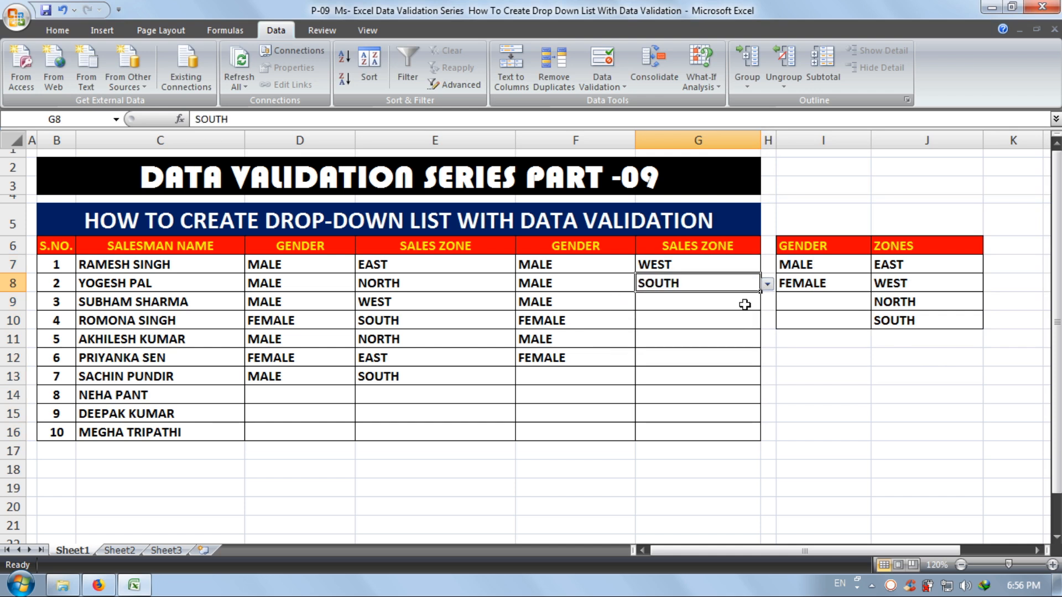
{"action": "left_click", "coordinate": [744, 302]}
{"action": "left_click", "coordinate": [767, 303]}
{"action": "left_click", "coordinate": [709, 334]}
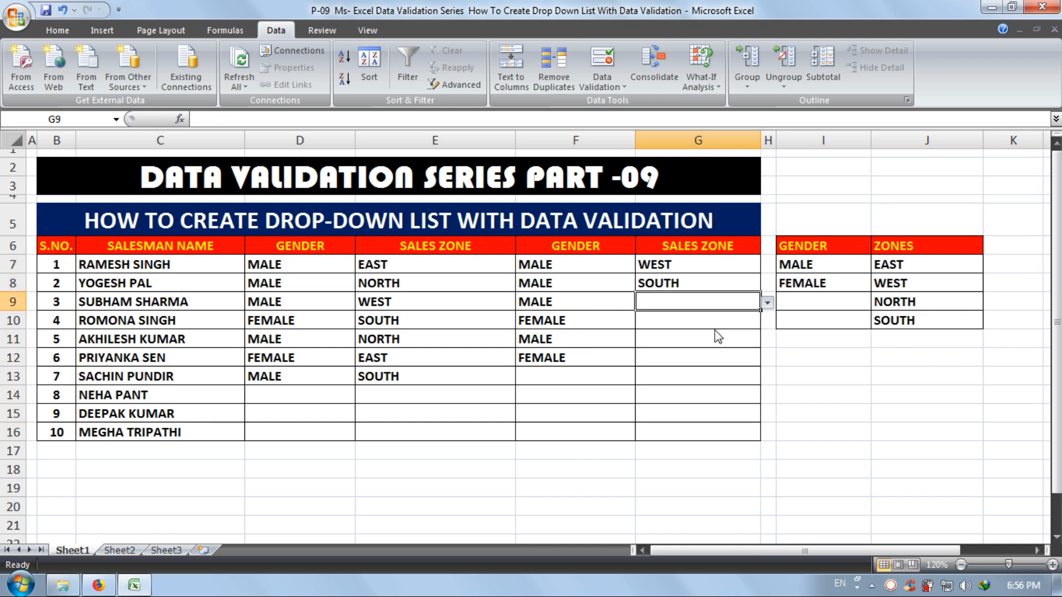
- Choose SOUTH in G10 and NORTH in G11 from the second Sales Zone column's drop-down lists
{"action": "left_click", "coordinate": [733, 321]}
{"action": "left_click", "coordinate": [768, 322]}
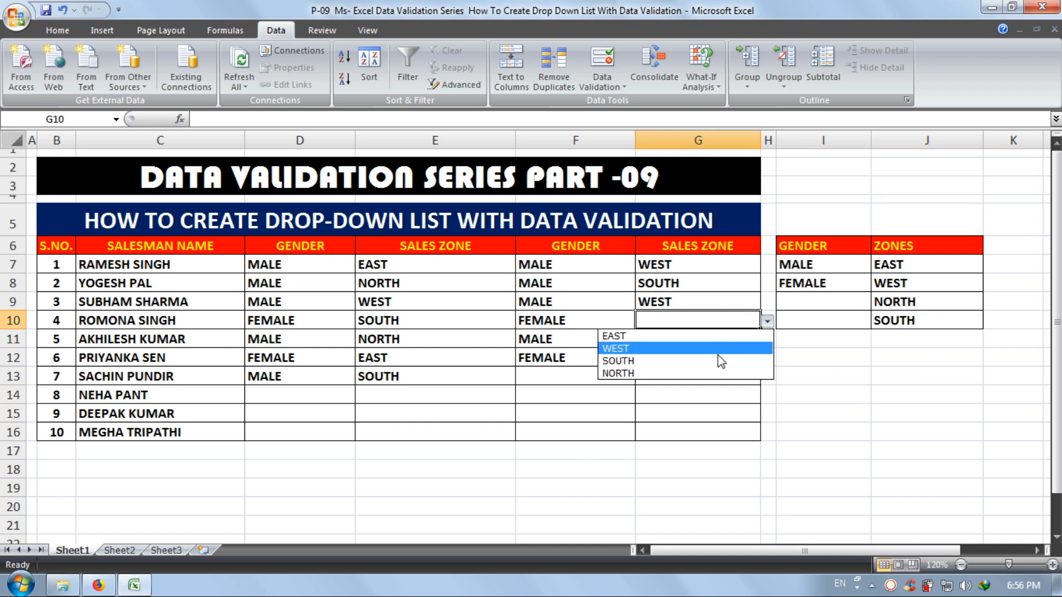
{"action": "left_click", "coordinate": [710, 360]}
{"action": "left_click", "coordinate": [716, 338]}
{"action": "left_click", "coordinate": [768, 342]}
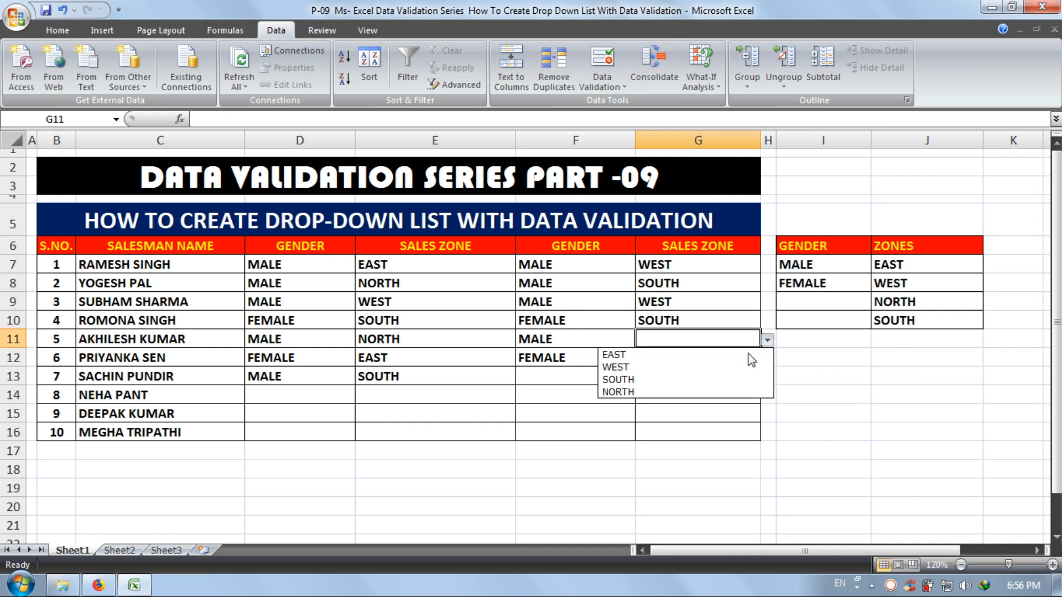
{"action": "left_click", "coordinate": [732, 392]}
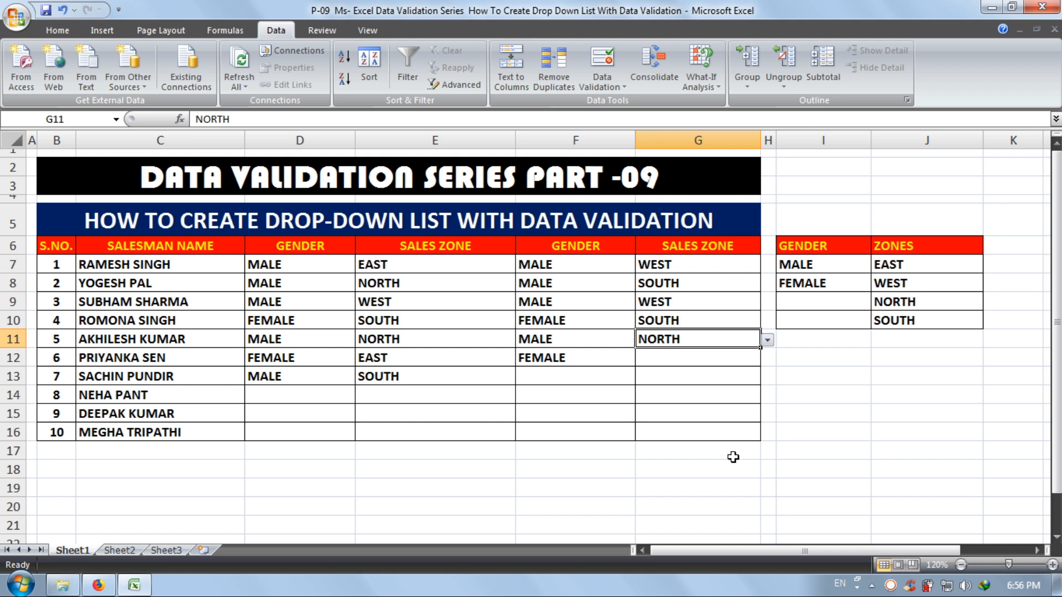
{"action": "left_click", "coordinate": [817, 408]}
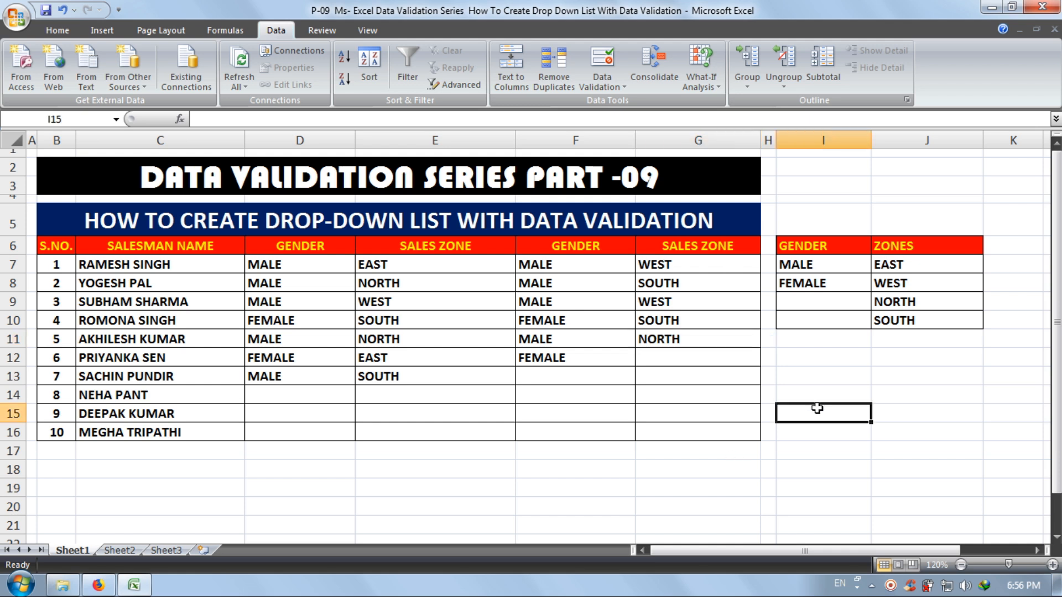
- Change G7 to EAST and G8 to NORTH using the second Sales Zone column's drop-down lists
{"action": "left_click", "coordinate": [377, 275]}
{"action": "left_click", "coordinate": [677, 274]}
{"action": "left_click", "coordinate": [756, 266]}
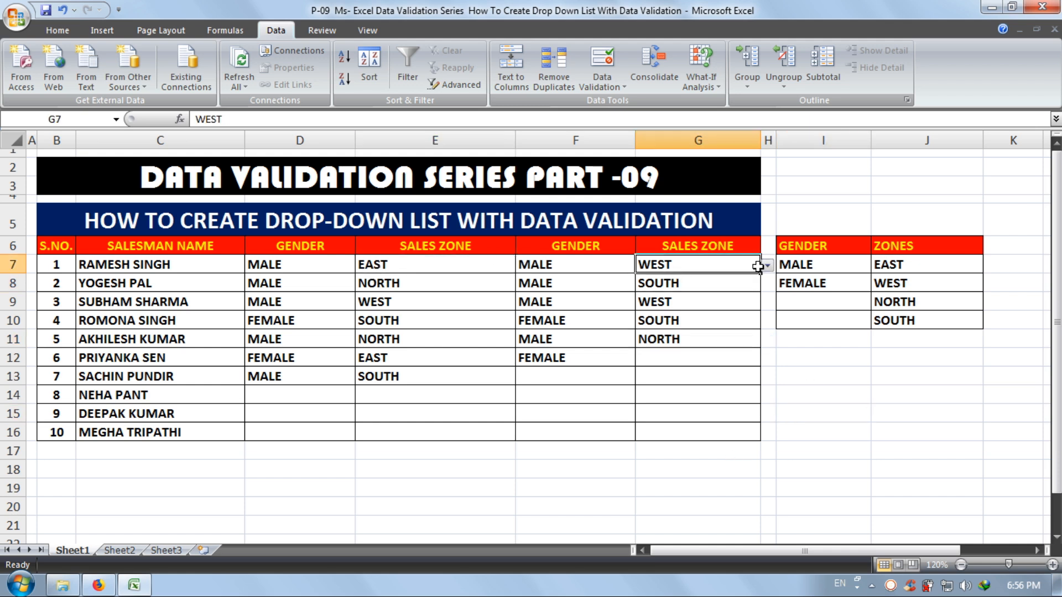
{"action": "left_click", "coordinate": [768, 266]}
{"action": "left_click", "coordinate": [719, 280]}
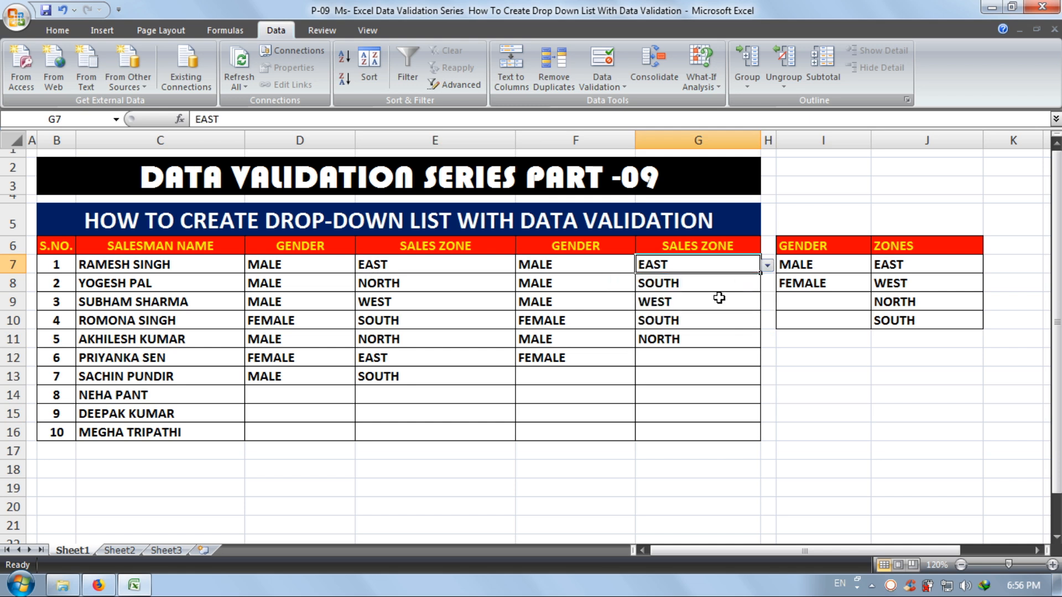
{"action": "left_click", "coordinate": [707, 286]}
{"action": "left_click", "coordinate": [767, 284]}
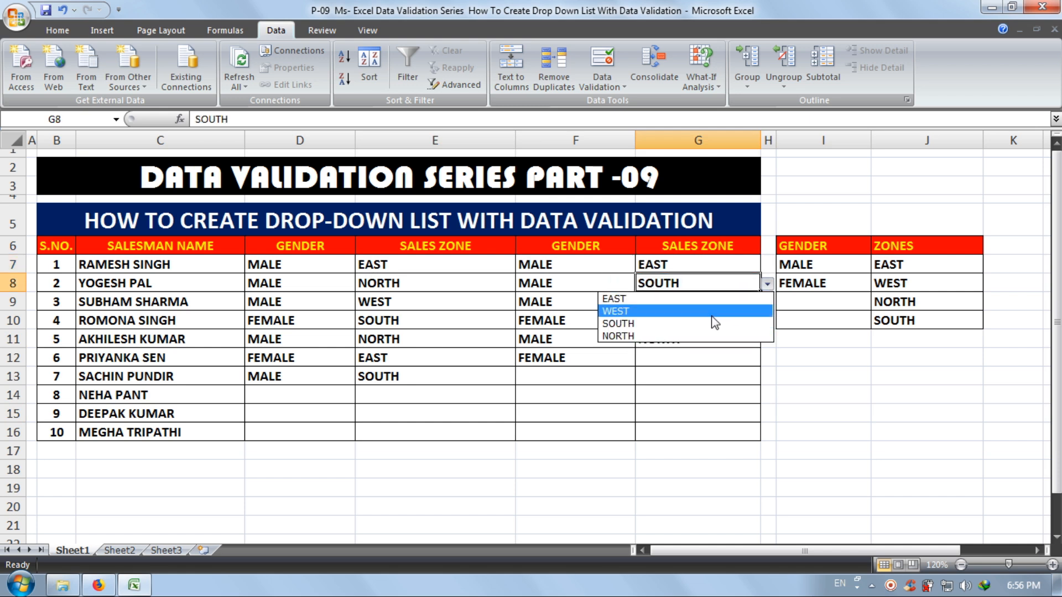
{"action": "left_click", "coordinate": [710, 335]}
{"action": "left_click", "coordinate": [712, 373]}
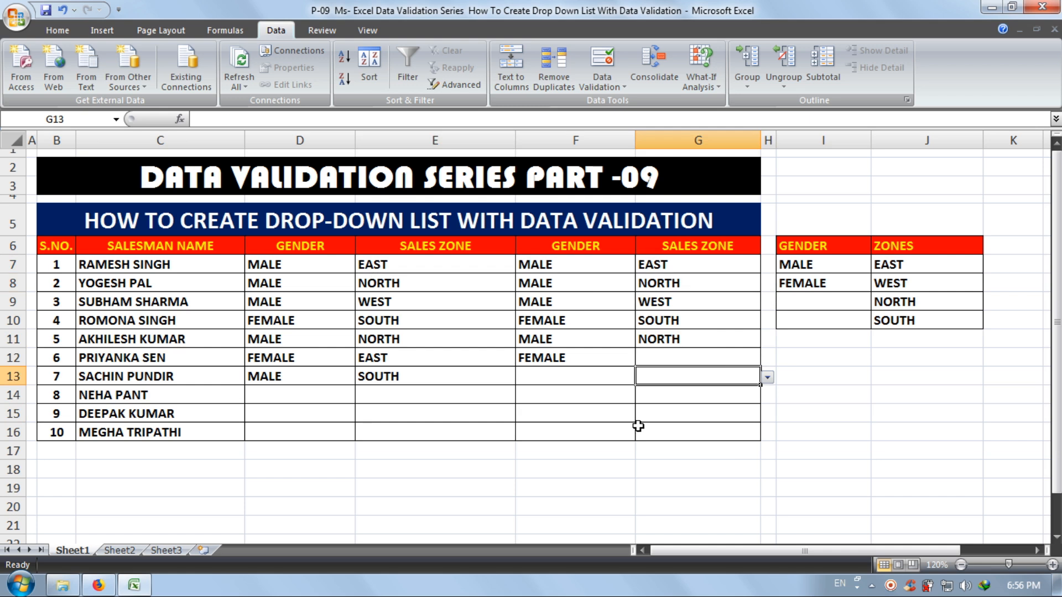
{"action": "left_click", "coordinate": [806, 413]}
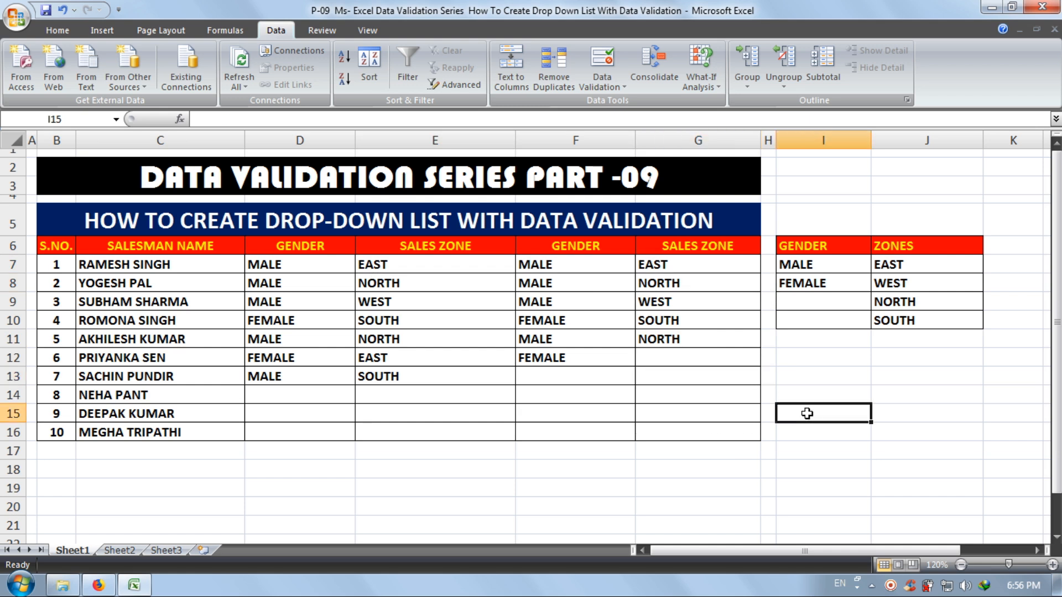
- Review the List validation settings and source of the second Sales Zone column, G7:G16, and close them without changes
{"action": "left_click_drag", "start_coordinate": [833, 244], "coordinate": [829, 322]}
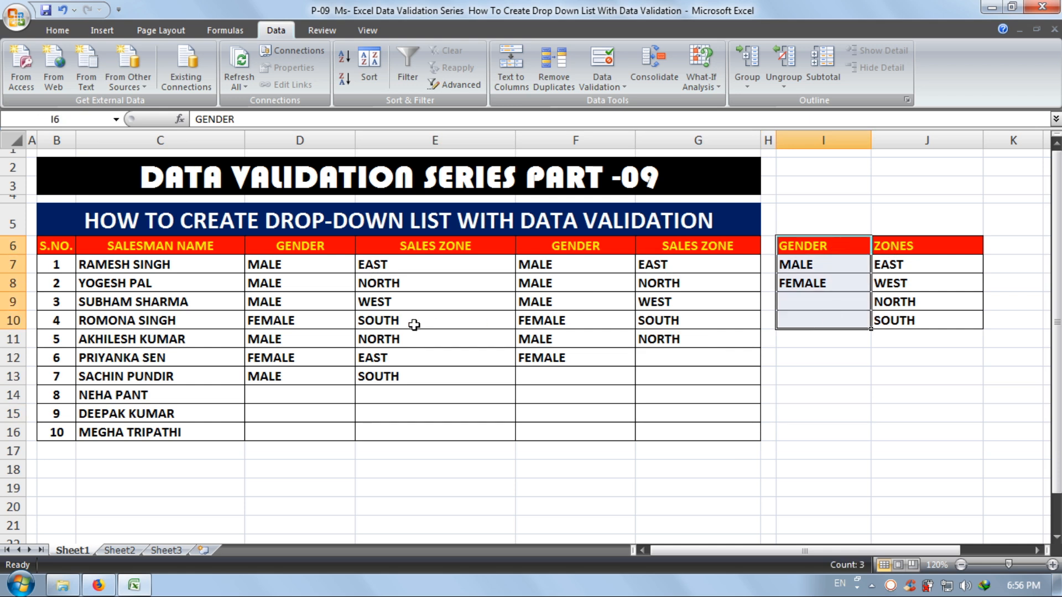
{"action": "left_click_drag", "start_coordinate": [684, 264], "coordinate": [686, 434]}
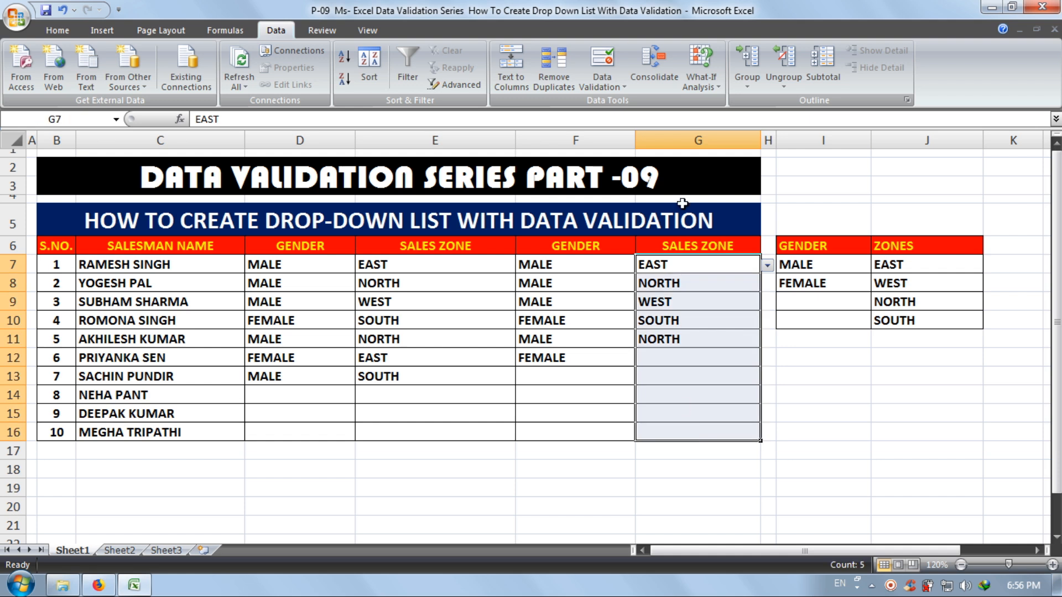
{"action": "left_click", "coordinate": [605, 59]}
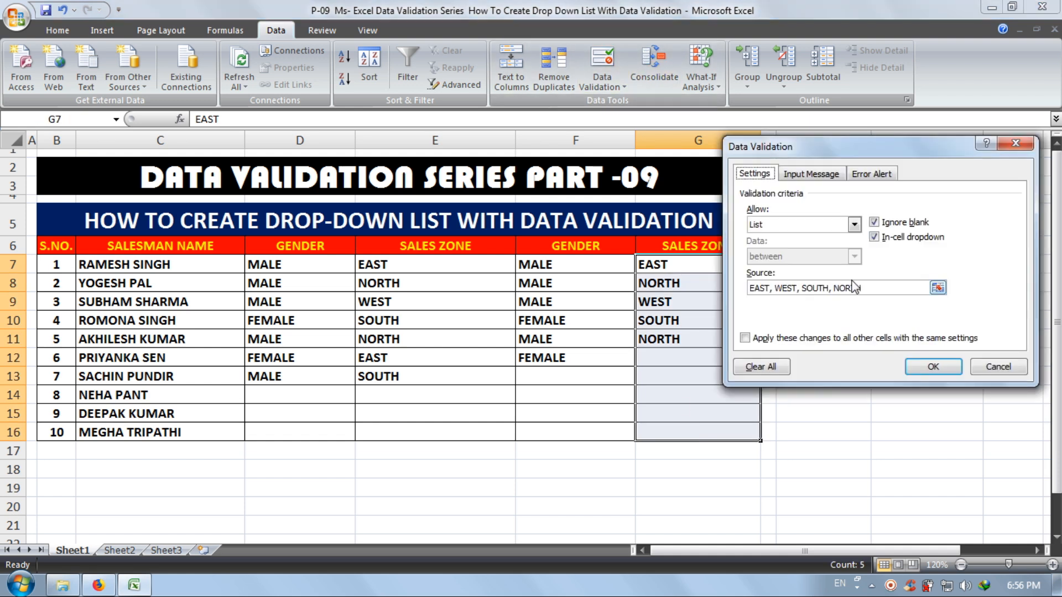
{"action": "left_click", "coordinate": [933, 369]}
{"action": "left_click_drag", "start_coordinate": [878, 392], "coordinate": [860, 389]}
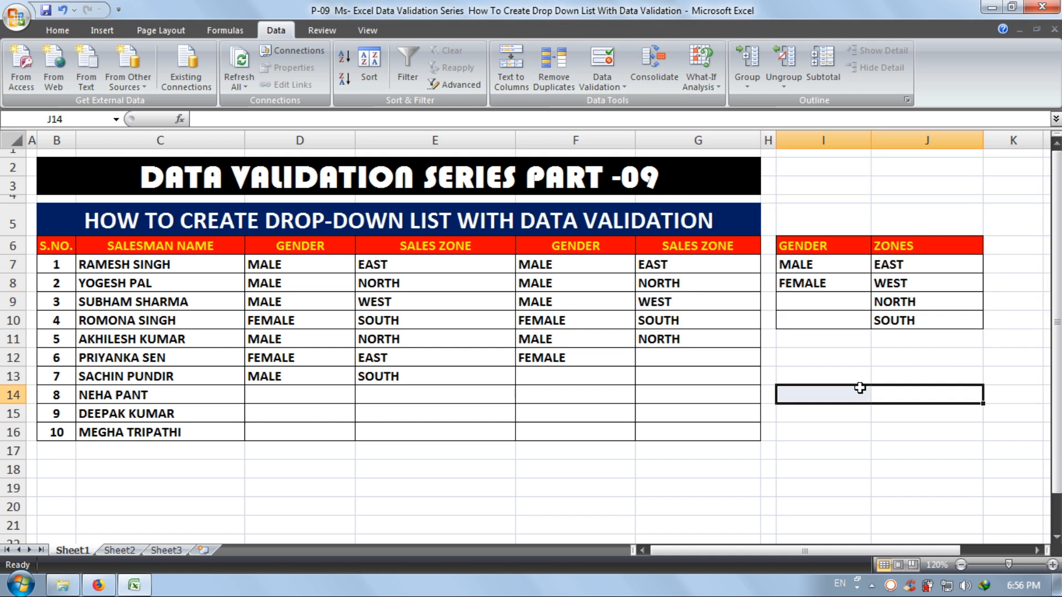